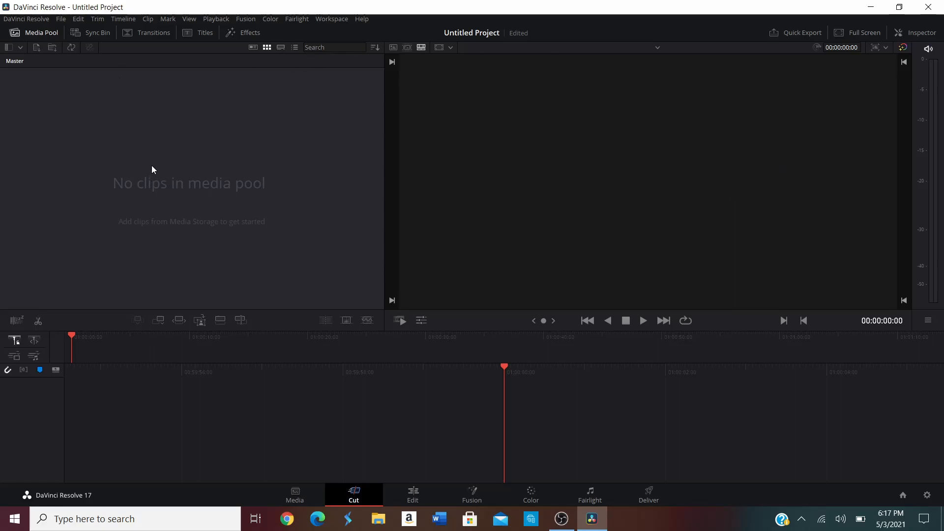
Import the WIN_20210429_19 webcam video into the media pool and place it at the start of a new timeline
{"action": "right_click", "coordinate": [152, 170]}
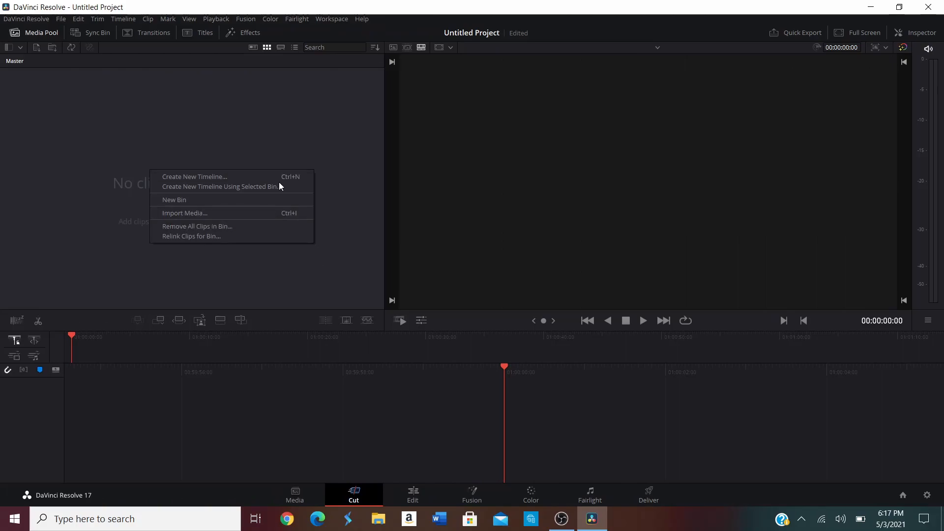
{"action": "left_click", "coordinate": [87, 90]}
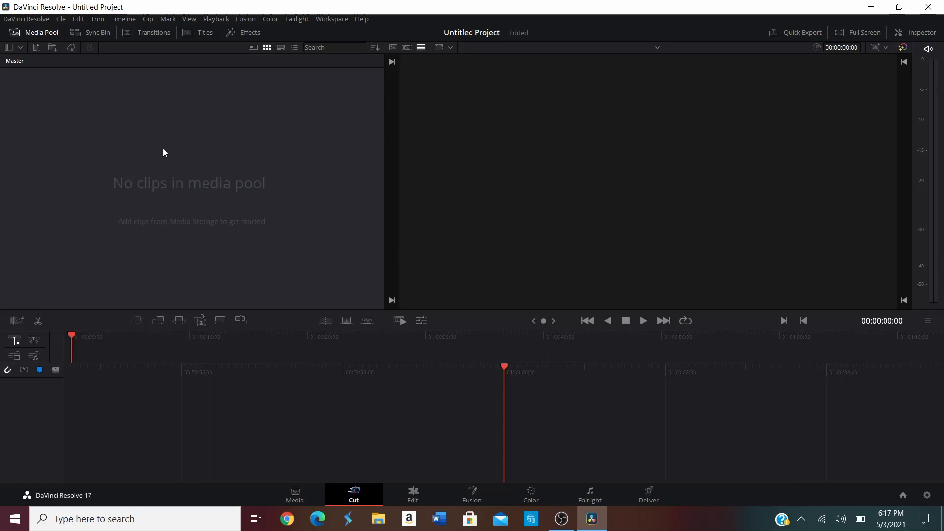
{"action": "right_click", "coordinate": [239, 170]}
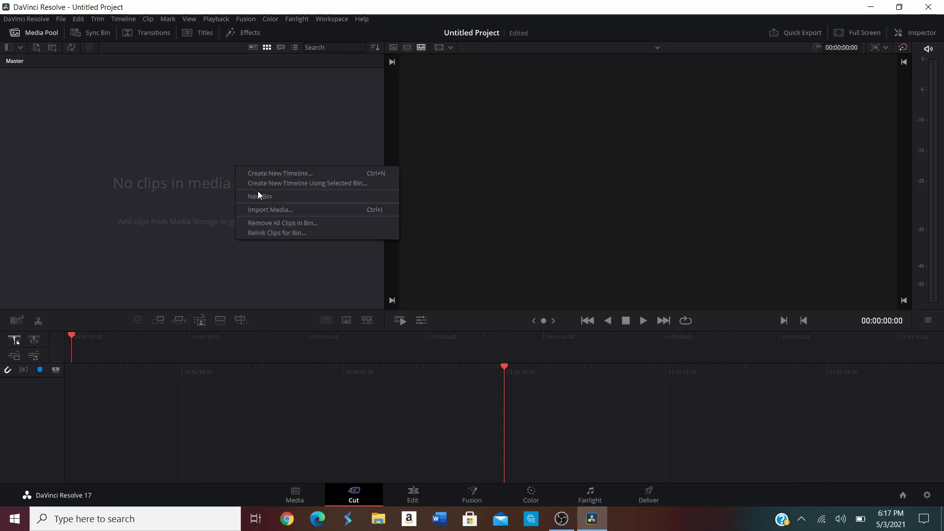
{"action": "left_click", "coordinate": [256, 210]}
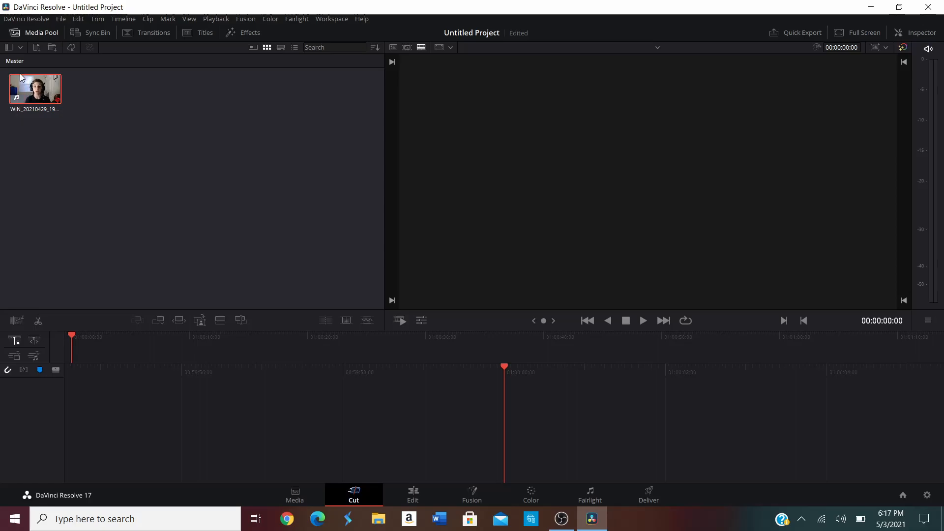
{"action": "left_click_drag", "start_coordinate": [37, 90], "coordinate": [81, 358]}
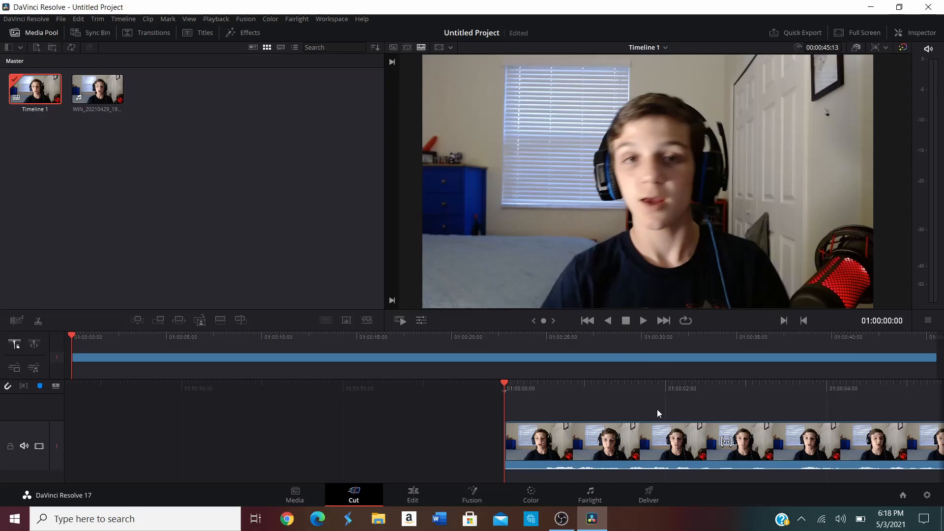
Play the opening of the timeline, return the playhead to the start and scrub through the first seconds
{"action": "left_click", "coordinate": [643, 321]}
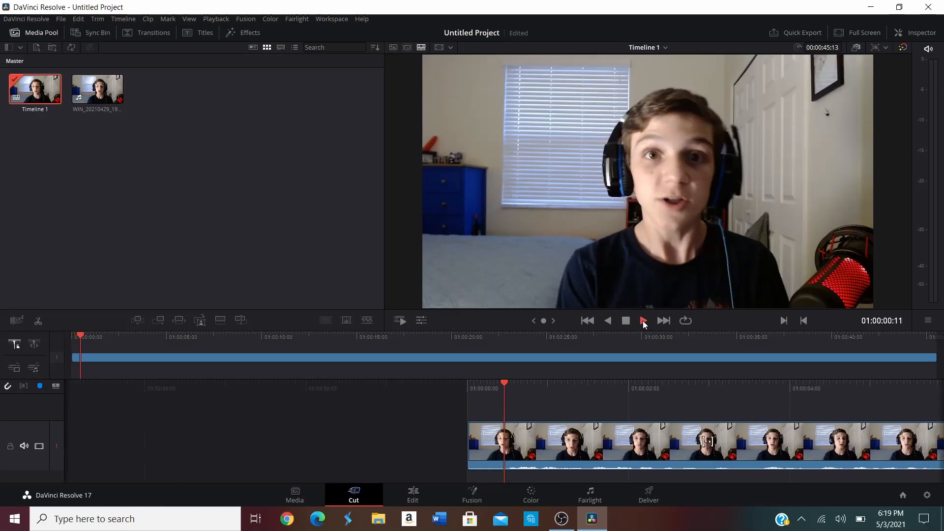
{"action": "left_click", "coordinate": [642, 320]}
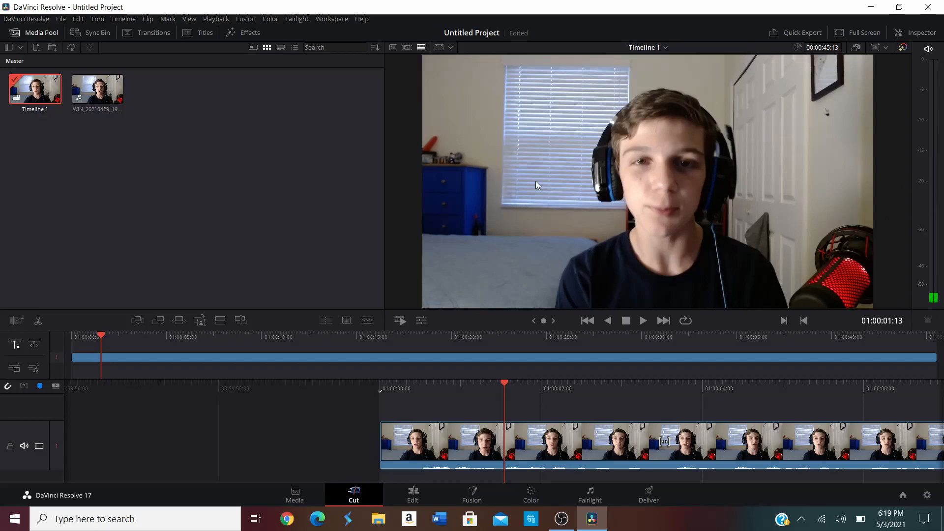
{"action": "left_click", "coordinate": [380, 392]}
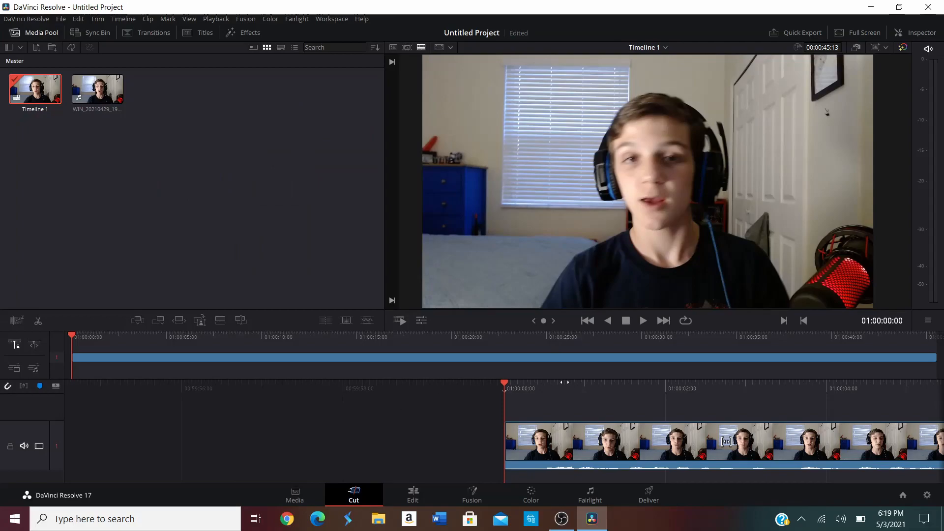
{"action": "left_click_drag", "start_coordinate": [647, 388], "coordinate": [797, 408]}
Lock timeline track 1 against editing and unlock it again
{"action": "left_click", "coordinate": [10, 447]}
{"action": "left_click", "coordinate": [10, 448]}
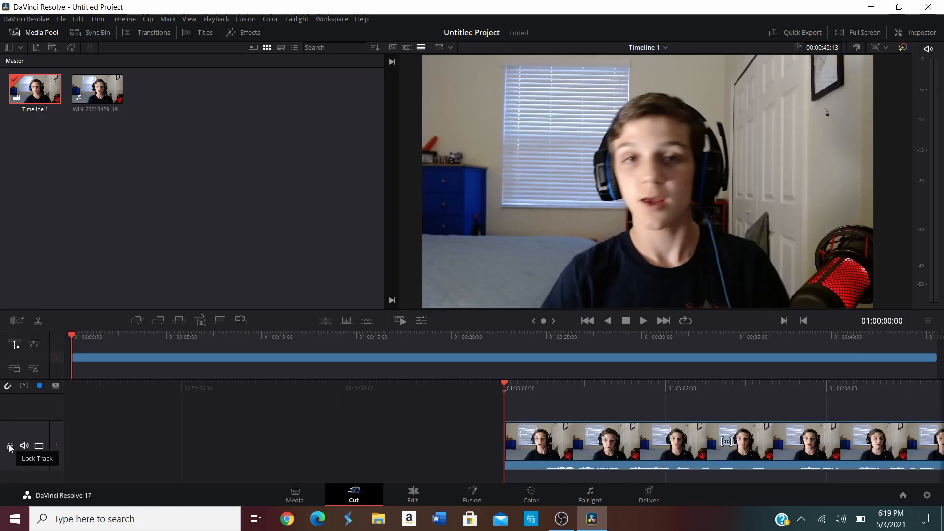
{"action": "mouse_move", "coordinate": [583, 386]}
{"action": "left_mouse_down"}
{"action": "mouse_move", "coordinate": [256, 386]}
{"action": "mouse_move", "coordinate": [582, 386]}
{"action": "left_mouse_up"}
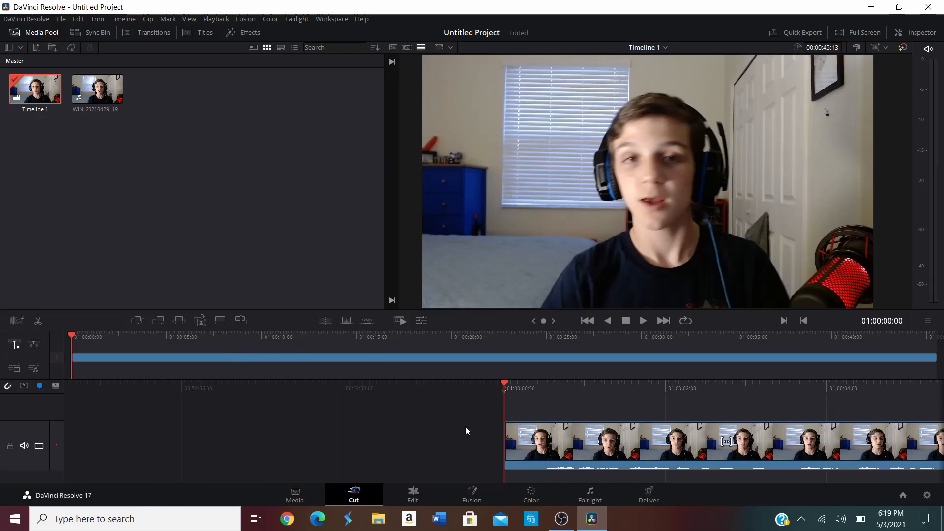
{"action": "left_click", "coordinate": [10, 448]}
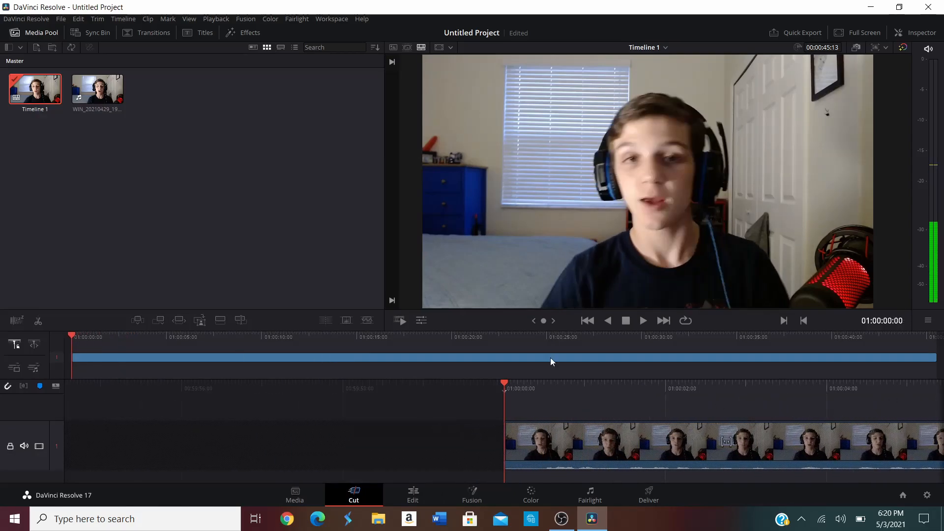
{"action": "left_click", "coordinate": [15, 446]}
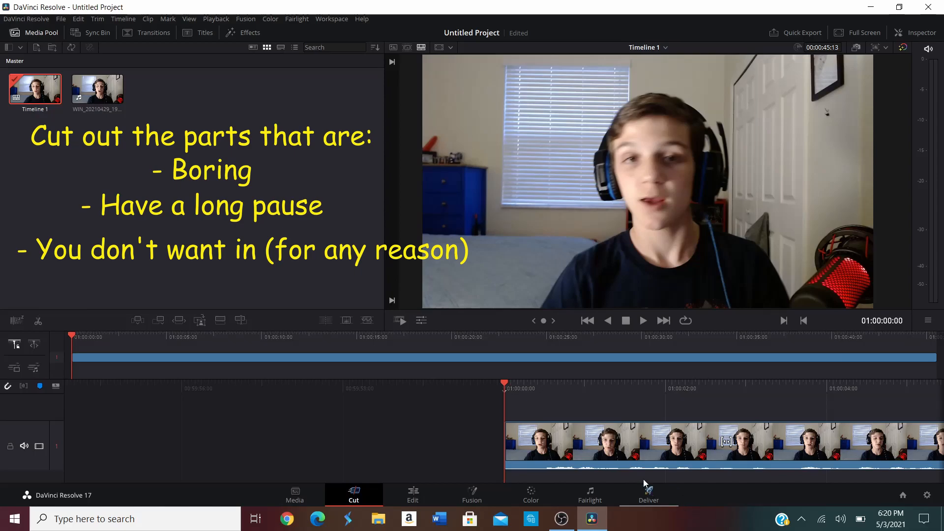
Split the clip at 01:00:00:09 and delete the short opening segment before the cut
{"action": "key", "text": "space"}
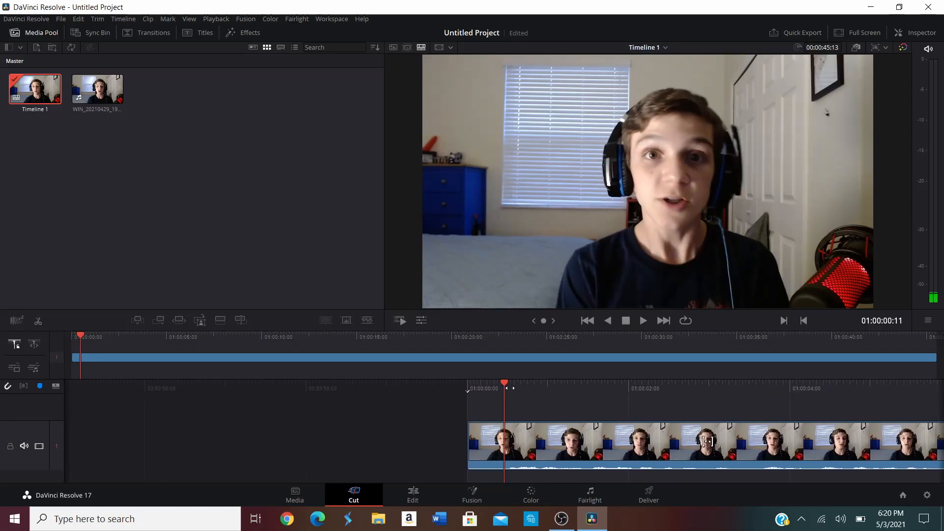
{"action": "key", "text": "space"}
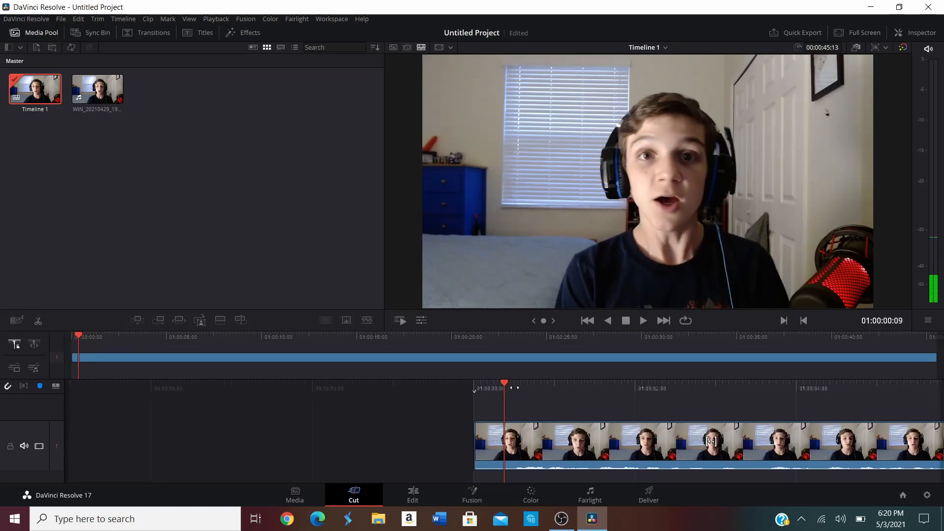
{"action": "left_click", "coordinate": [39, 322]}
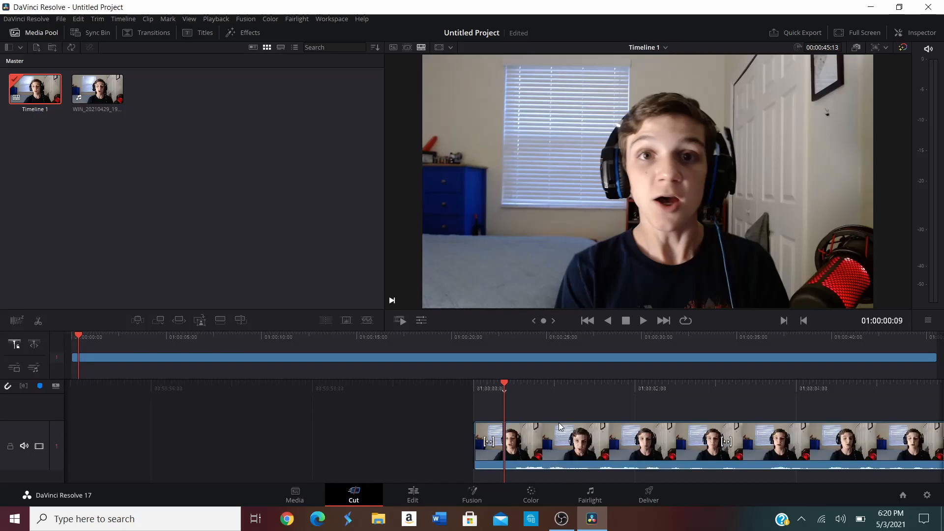
{"action": "key", "text": "space"}
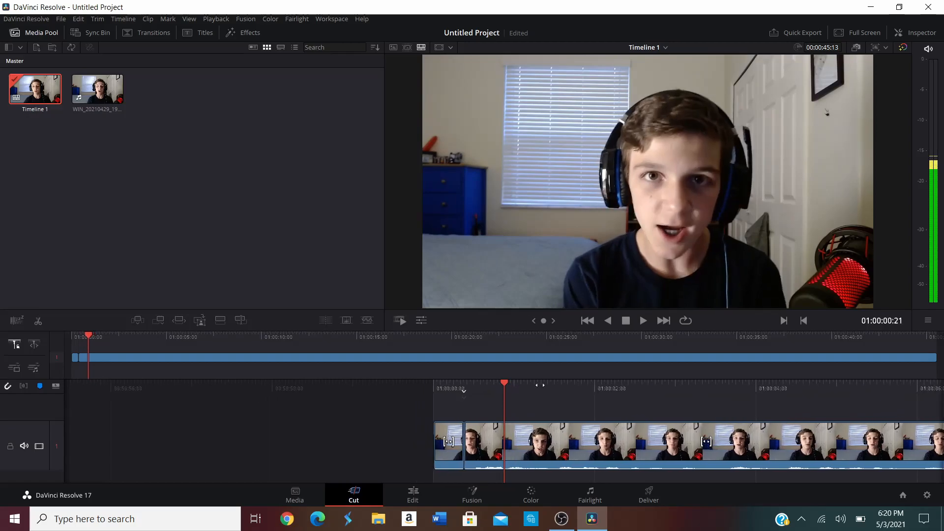
{"action": "key", "text": "space"}
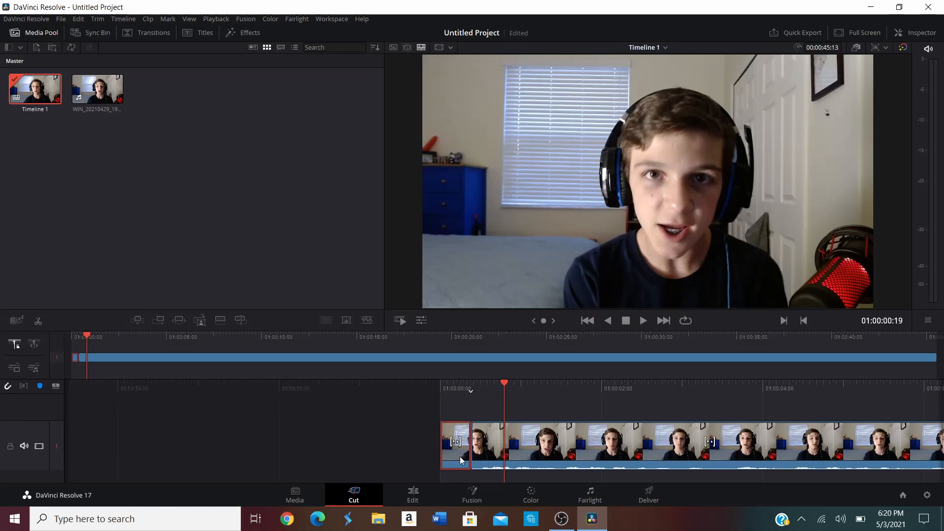
{"action": "key", "text": "Delete"}
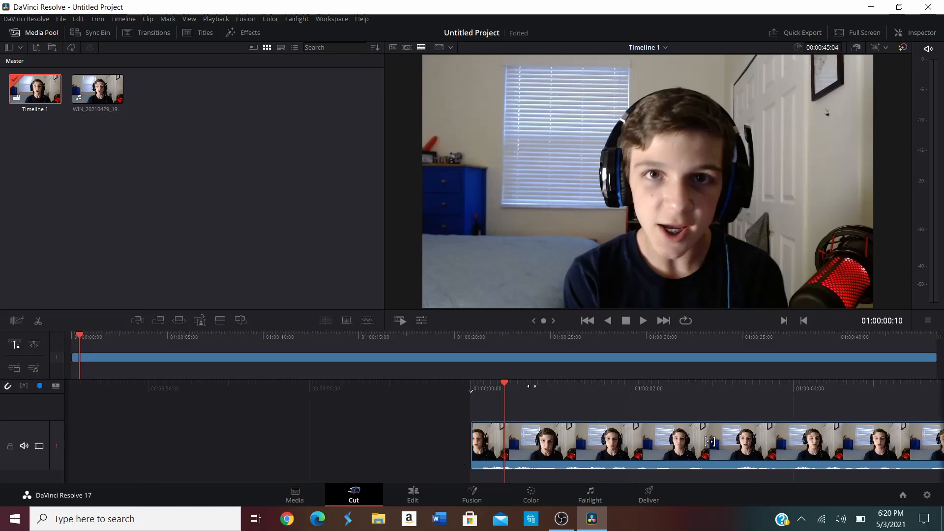
Play the trimmed video from the start and split the clip at 01:00:08:04
{"action": "key", "text": "Home"}
{"action": "key", "text": "space"}
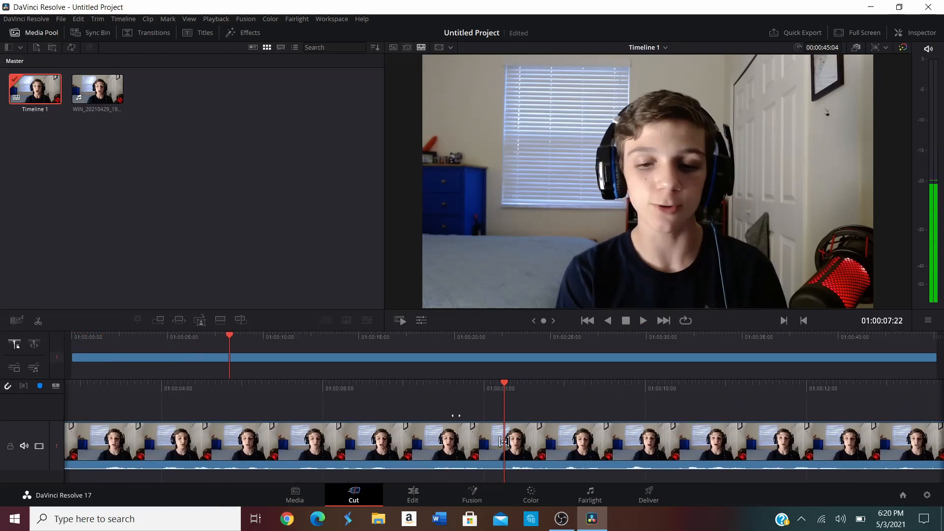
{"action": "key", "text": "space"}
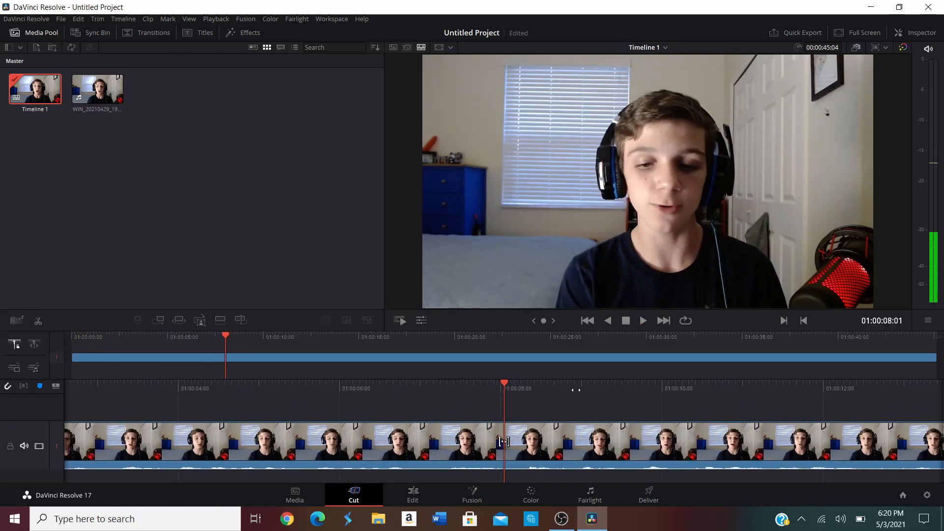
{"action": "mouse_move", "coordinate": [569, 391]}
{"action": "left_mouse_down"}
{"action": "mouse_move", "coordinate": [572, 408]}
{"action": "mouse_move", "coordinate": [582, 387]}
{"action": "left_mouse_up"}
{"action": "left_click", "coordinate": [537, 436]}
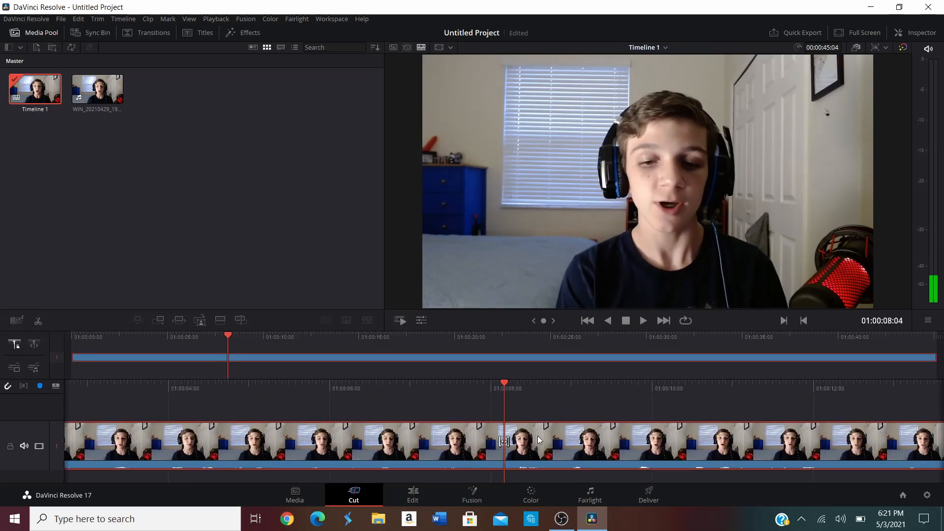
{"action": "left_click", "coordinate": [39, 322]}
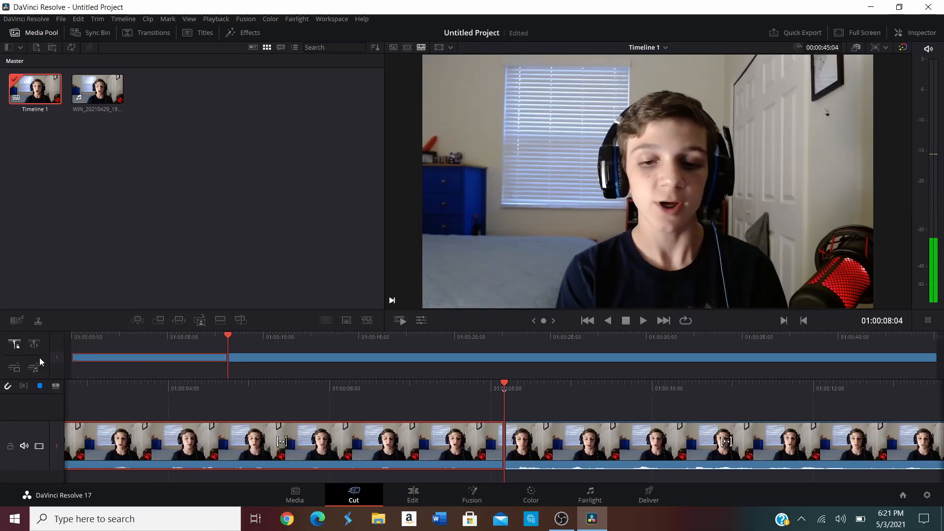
Split the clip again slightly after 01:00:08:04 and delete the short segment between the two cuts
{"action": "left_click_drag", "start_coordinate": [636, 384], "coordinate": [578, 394]}
{"action": "left_click", "coordinate": [36, 321]}
{"action": "left_click", "coordinate": [482, 462]}
{"action": "key", "text": "Delete"}
Play back across the join at 01:00:08:04 to check the edit
{"action": "left_click_drag", "start_coordinate": [515, 401], "coordinate": [551, 398]}
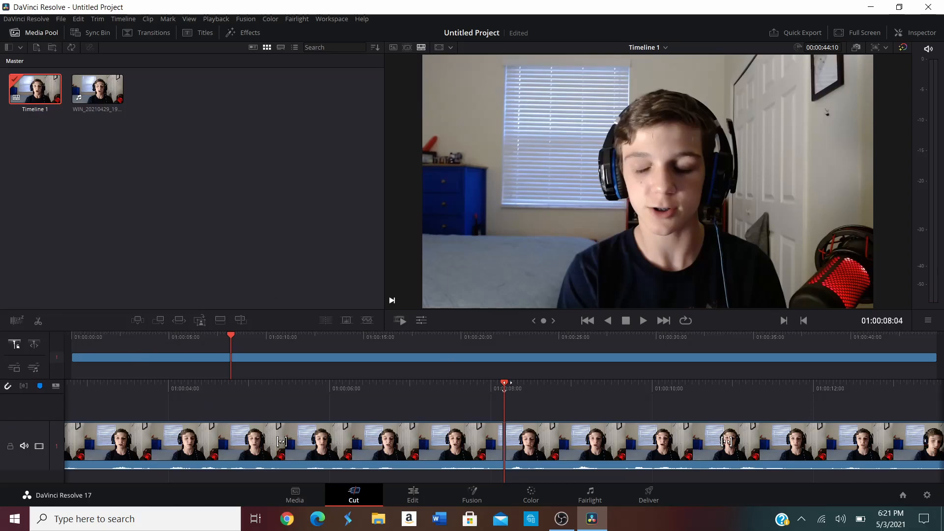
{"action": "key", "text": "space"}
{"action": "mouse_move", "coordinate": [555, 386]}
{"action": "left_mouse_down"}
{"action": "mouse_move", "coordinate": [508, 396]}
{"action": "mouse_move", "coordinate": [555, 392]}
{"action": "left_mouse_up"}
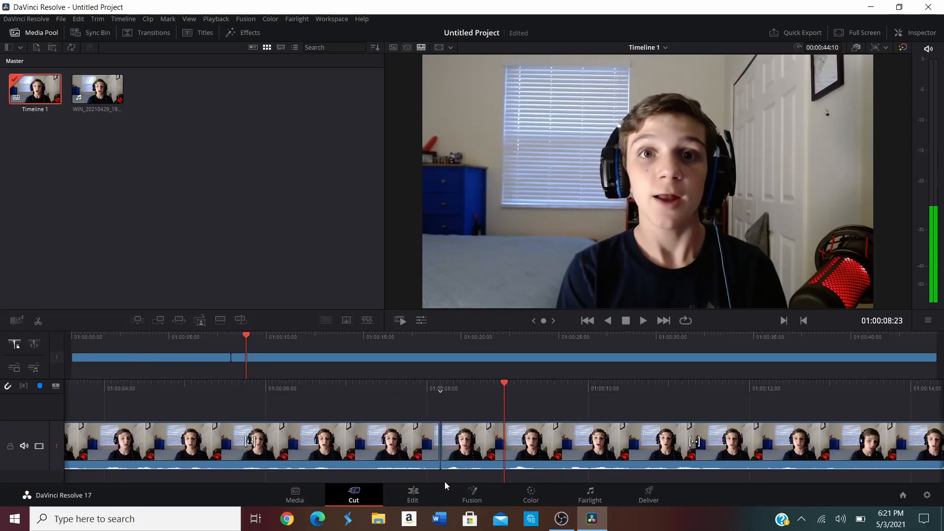
On the Edit page, add Zoom and Position keyframes to the second clip at 01:00:09:00
{"action": "left_click", "coordinate": [428, 490]}
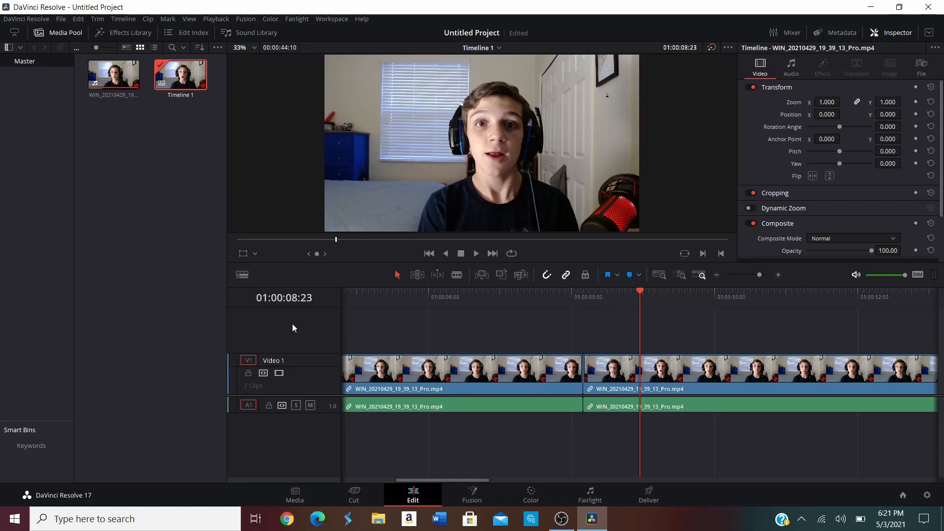
{"action": "left_click", "coordinate": [681, 370]}
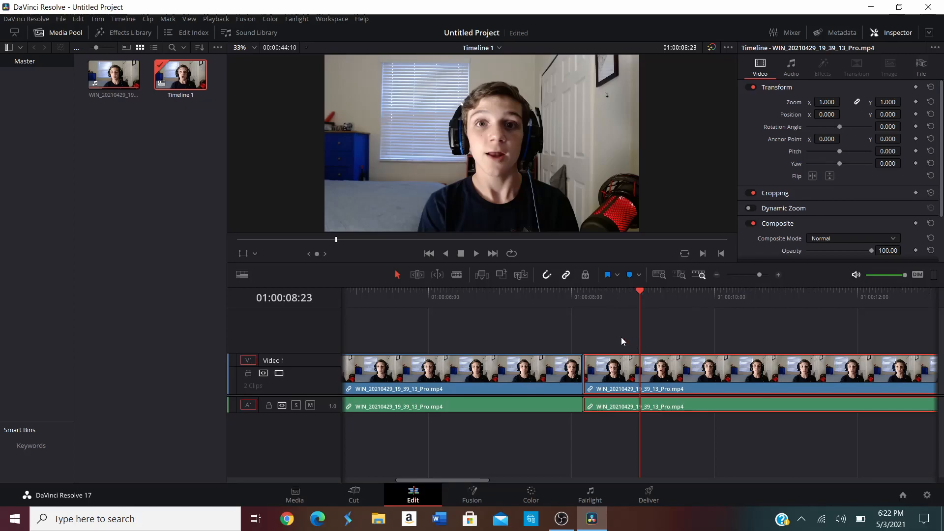
{"action": "left_click_drag", "start_coordinate": [624, 297], "coordinate": [640, 296]}
{"action": "mouse_move", "coordinate": [638, 296]}
{"action": "left_mouse_down"}
{"action": "mouse_move", "coordinate": [686, 292]}
{"action": "mouse_move", "coordinate": [644, 303]}
{"action": "left_mouse_up"}
{"action": "key", "text": "Left"}
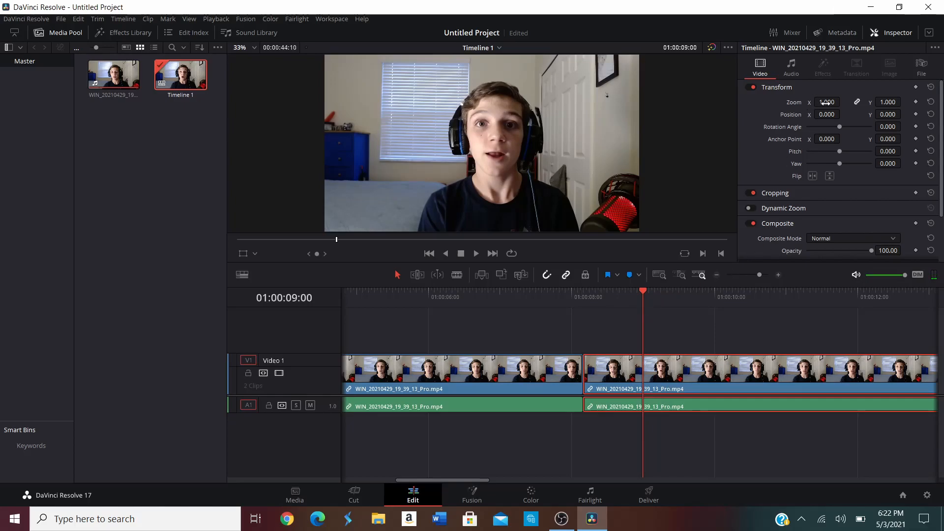
{"action": "left_click", "coordinate": [916, 101]}
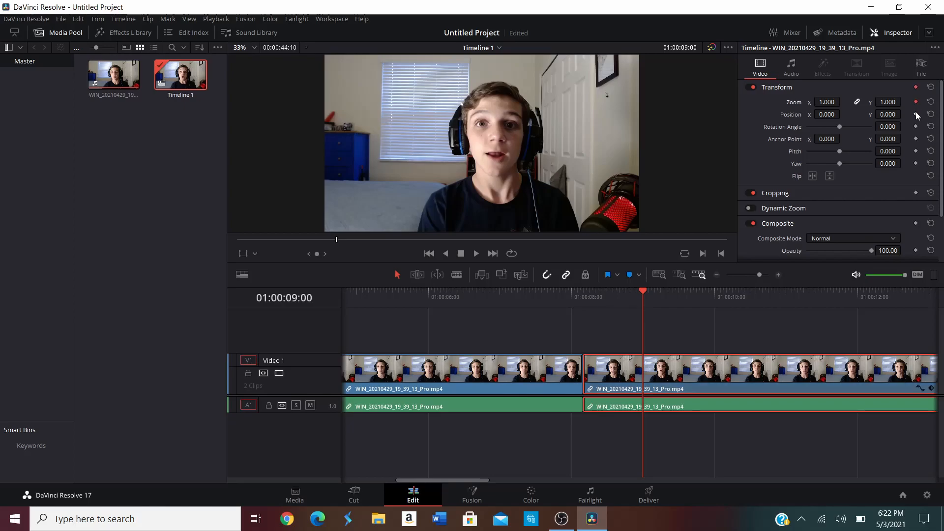
{"action": "left_click", "coordinate": [916, 114]}
At 01:00:09:10, keyframe the second clip's Zoom to 2.020 and its Position to X 337, Y -173
{"action": "left_click_drag", "start_coordinate": [641, 291], "coordinate": [673, 293]}
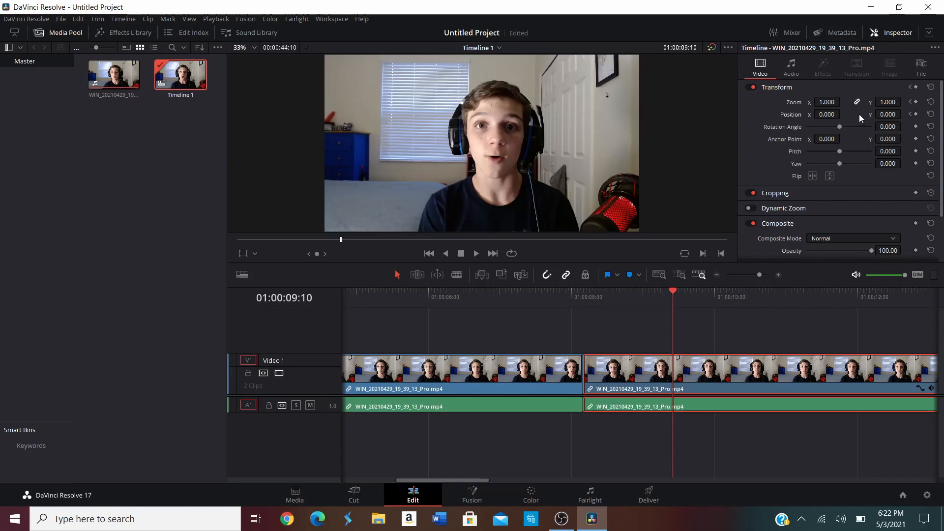
{"action": "left_click_drag", "start_coordinate": [834, 114], "coordinate": [890, 114]}
{"action": "left_click_drag", "start_coordinate": [819, 101], "coordinate": [836, 102]}
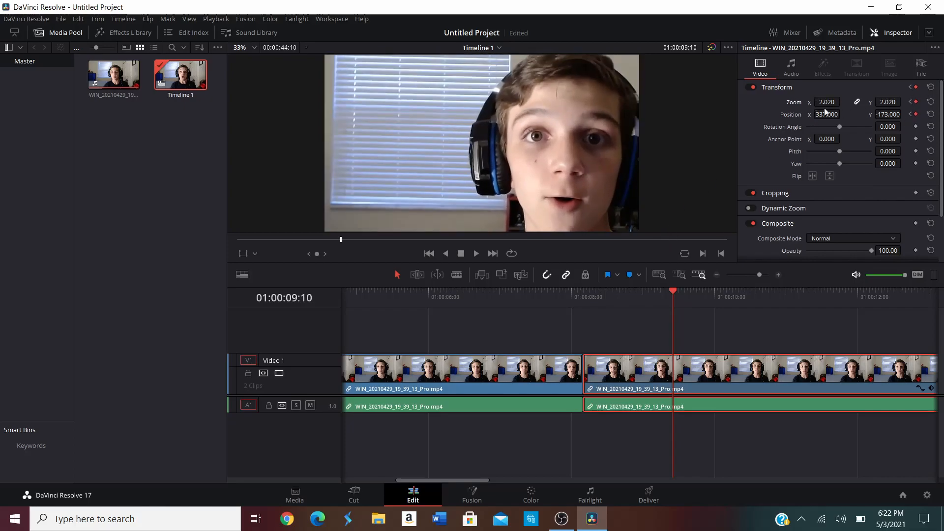
Scrub back and forth between about 01:00:08:17 and 01:00:09:19 to preview the animated zoom on the second clip
{"action": "left_click_drag", "start_coordinate": [668, 299], "coordinate": [624, 296]}
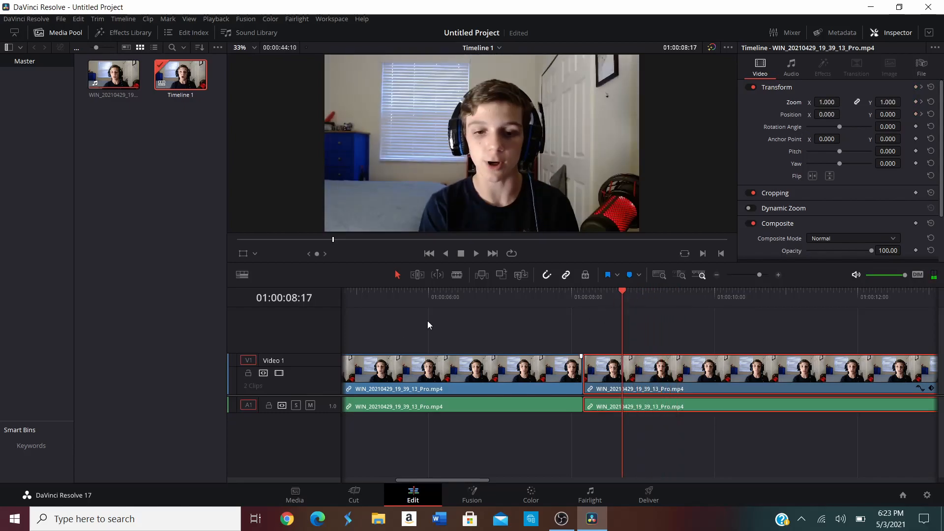
{"action": "left_click_drag", "start_coordinate": [620, 294], "coordinate": [768, 295]}
{"action": "left_click", "coordinate": [700, 313]}
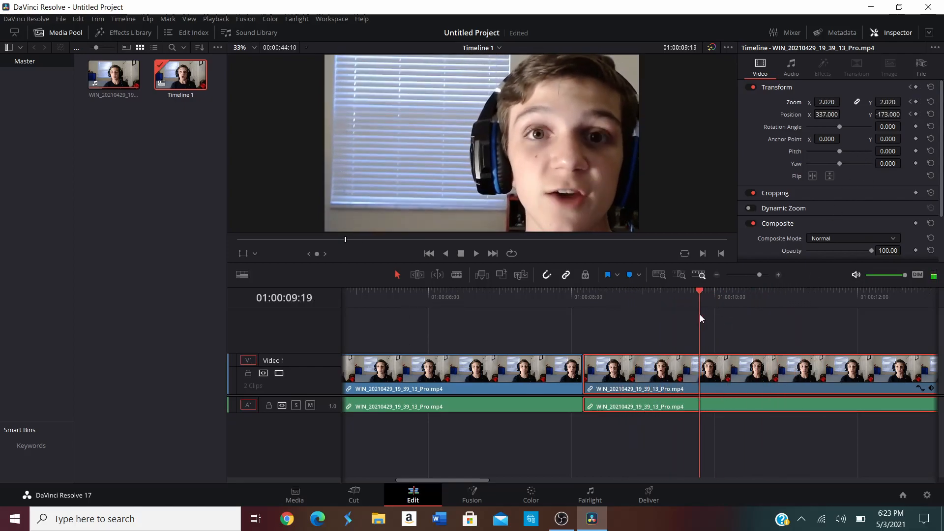
{"action": "left_click", "coordinate": [694, 300]}
{"action": "left_click", "coordinate": [682, 306]}
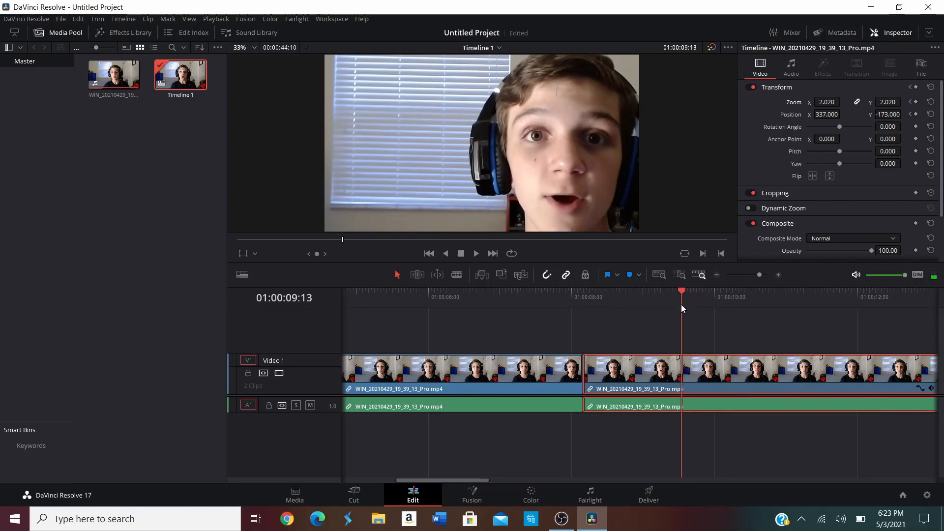
{"action": "left_click", "coordinate": [664, 315]}
{"action": "left_click", "coordinate": [657, 315]}
{"action": "left_click", "coordinate": [681, 314]}
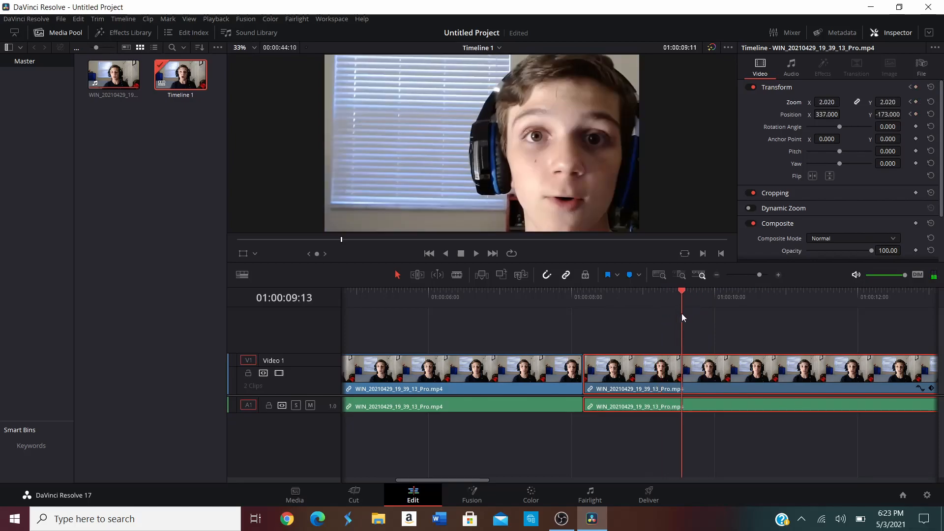
{"action": "left_click", "coordinate": [669, 316]}
{"action": "left_click", "coordinate": [663, 320]}
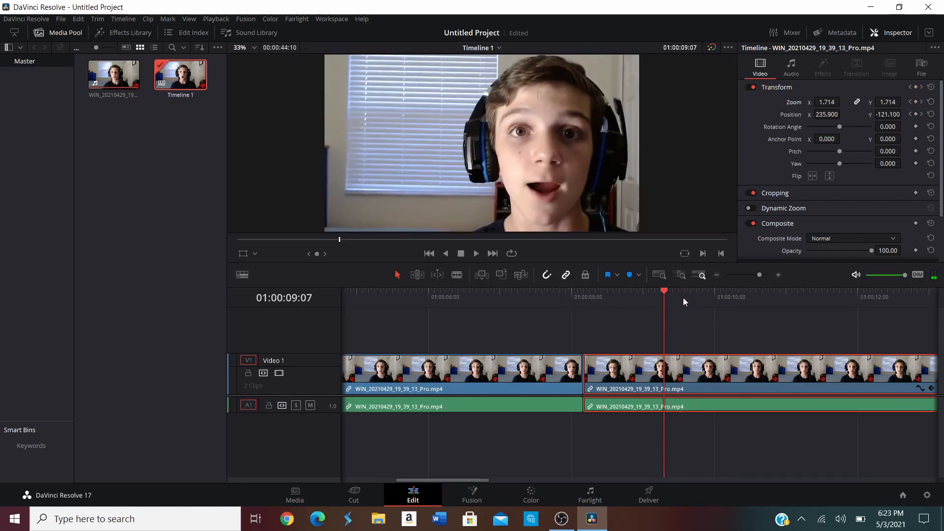
One frame past the zoomed-in keyframe, at 01:00:09:11, keyframe the second clip's Zoom to 1.000
{"action": "left_click", "coordinate": [922, 102]}
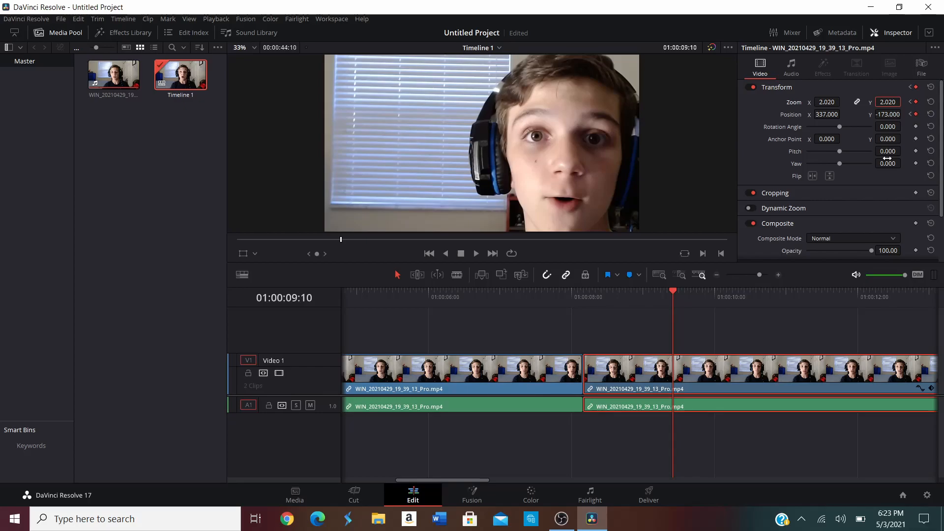
{"action": "key", "text": "Right"}
{"action": "left_click", "coordinate": [836, 103]}
{"action": "type", "text": "1"}
{"action": "key", "text": "Return"}
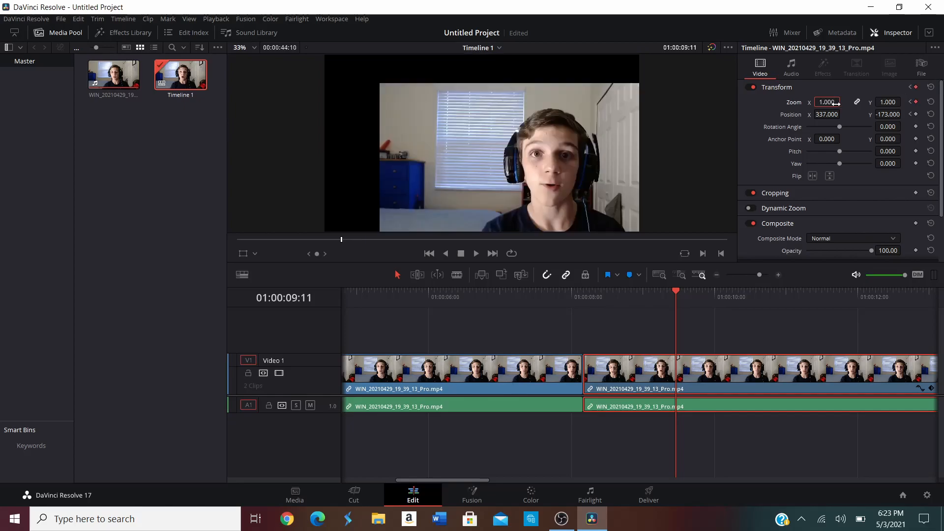
Keyframe the second clip's Position to X 0 and Y 0 at 01:00:09:11
{"action": "left_click", "coordinate": [828, 114]}
{"action": "key", "text": "BackSpace"}
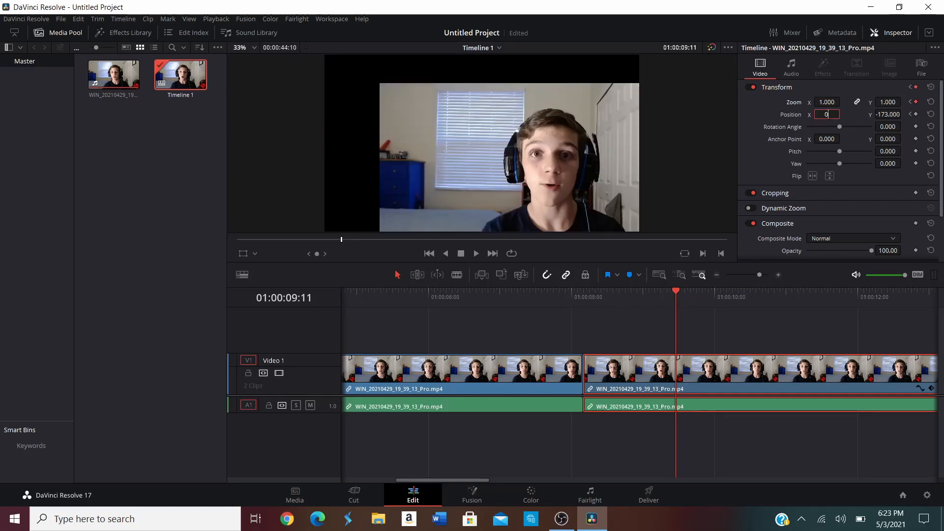
{"action": "type", "text": "0"}
{"action": "key", "text": "Return"}
{"action": "left_click", "coordinate": [888, 115]}
{"action": "key", "text": "BackSpace"}
{"action": "type", "text": "0"}
{"action": "key", "text": "Return"}
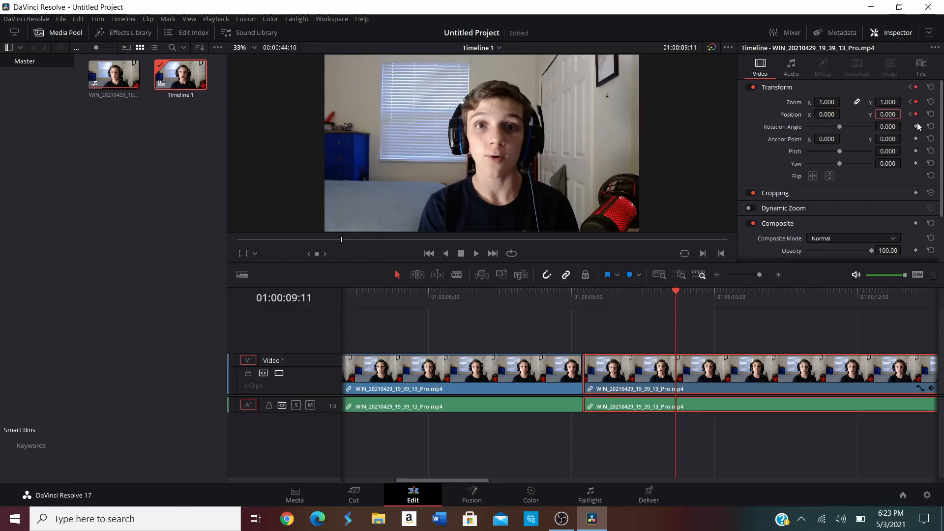
Play back the second clip up to about 01:00:09:23 to check the zoom-in and the instant return to normal framing
{"action": "left_click", "coordinate": [724, 291]}
{"action": "left_click_drag", "start_coordinate": [733, 298], "coordinate": [626, 303]}
{"action": "key", "text": "space"}
{"action": "key", "text": "space"}
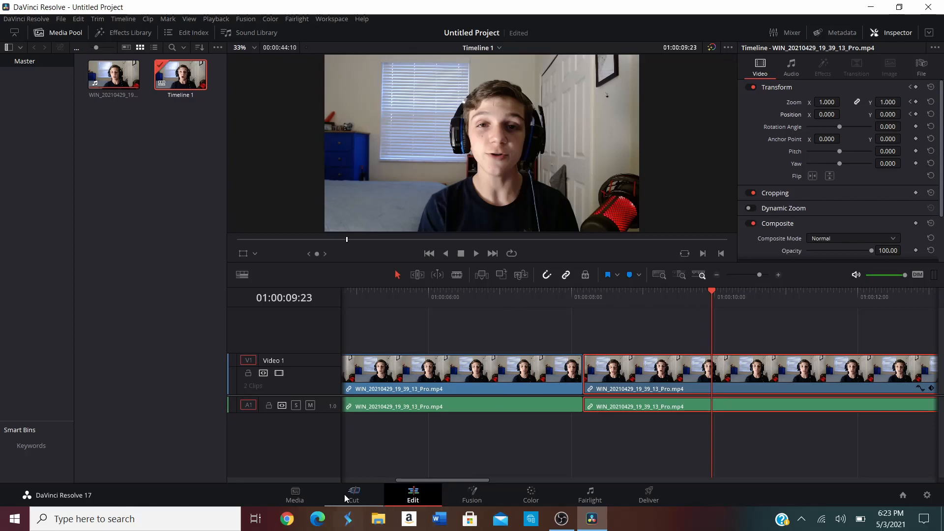
{"action": "left_click_drag", "start_coordinate": [670, 298], "coordinate": [535, 317]}
{"action": "key", "text": "space"}
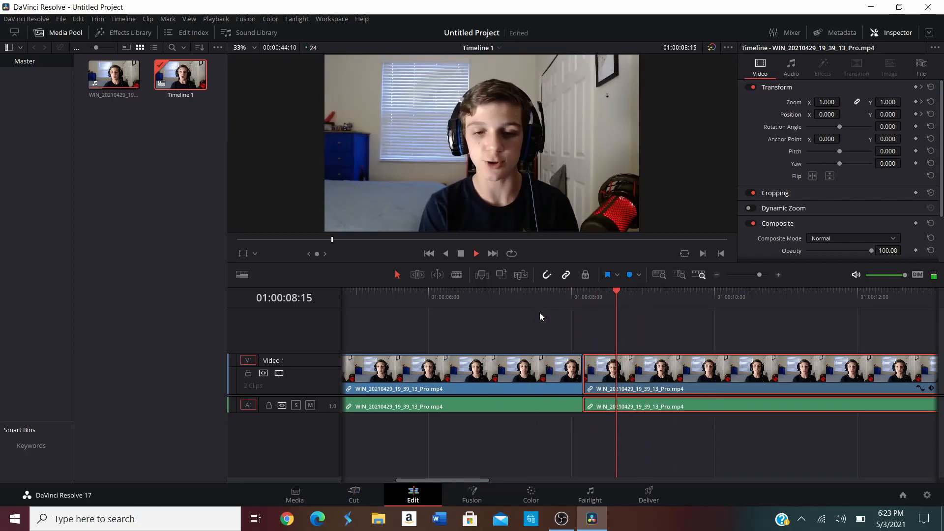
{"action": "key", "text": "space"}
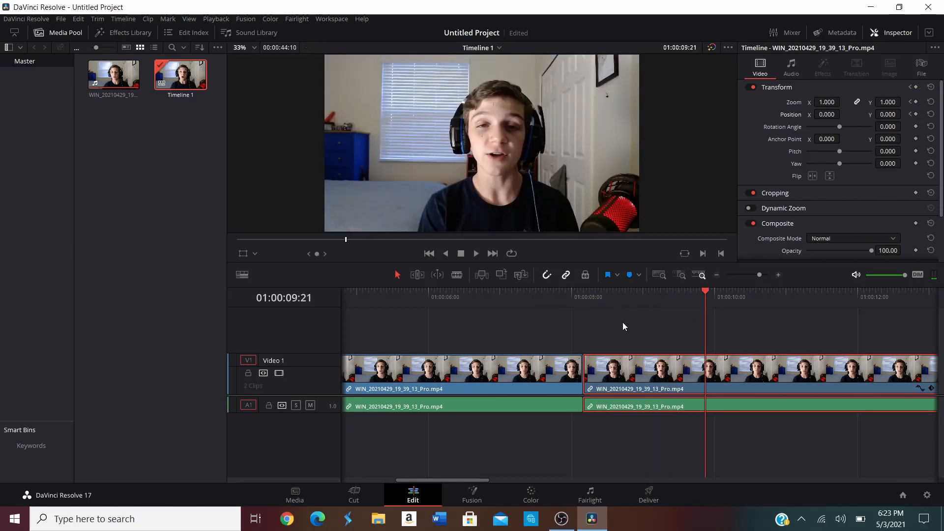
On the Cut page, select the first clip and show its transform settings in the Inspector
{"action": "left_click", "coordinate": [355, 495]}
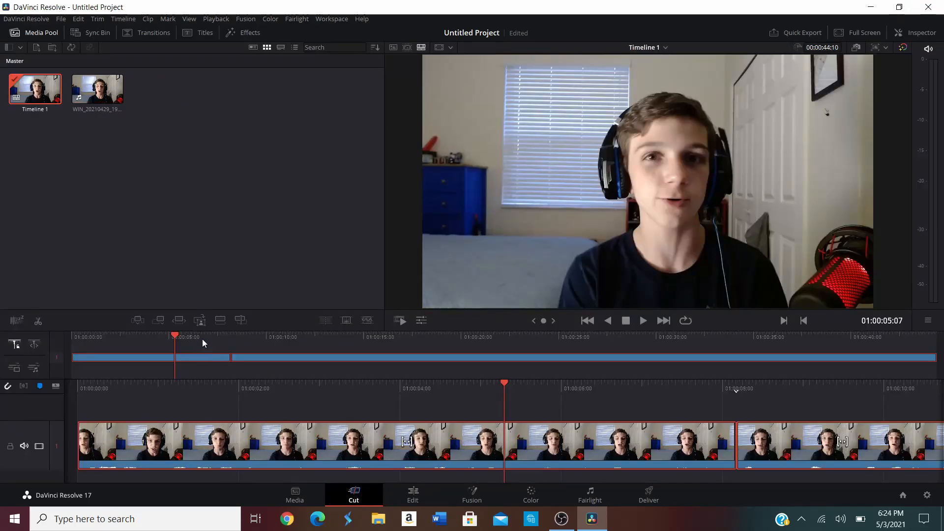
{"action": "left_click_drag", "start_coordinate": [261, 339], "coordinate": [218, 339]}
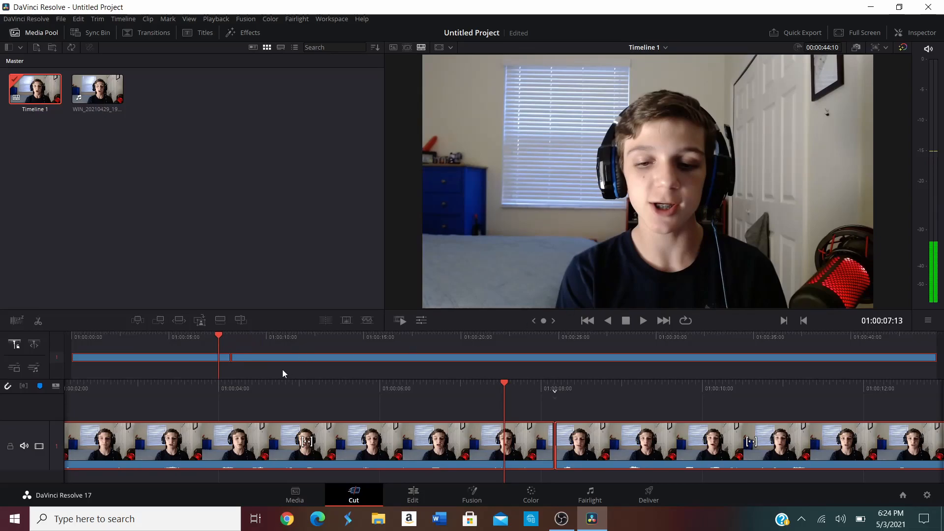
{"action": "left_click", "coordinate": [262, 335]}
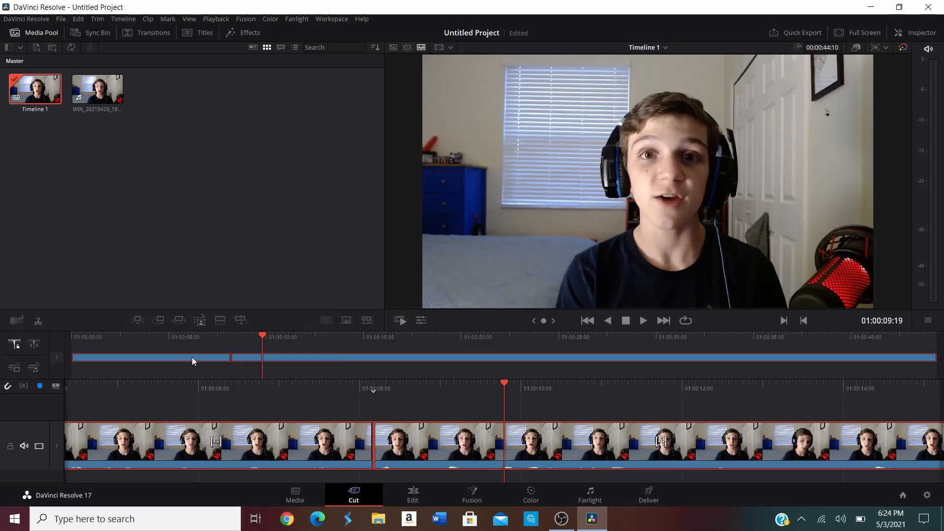
{"action": "left_click", "coordinate": [201, 340]}
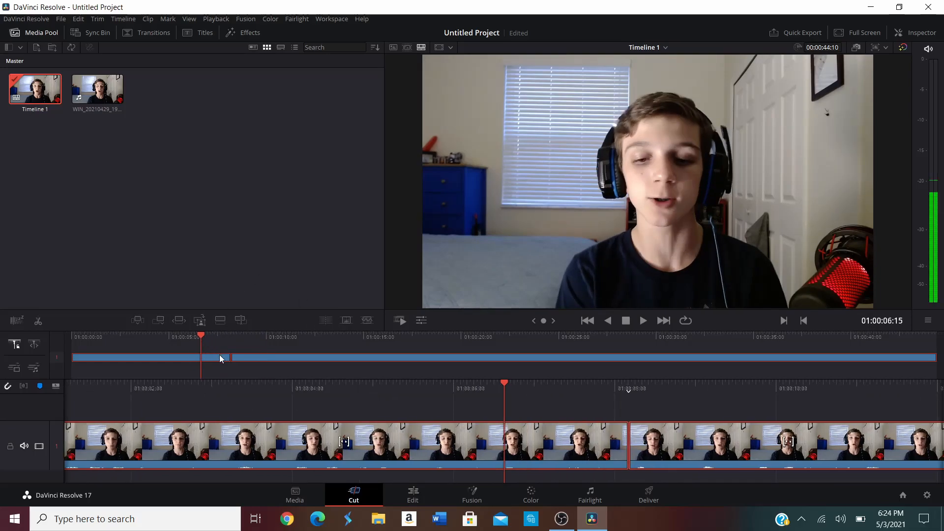
{"action": "left_click", "coordinate": [623, 442]}
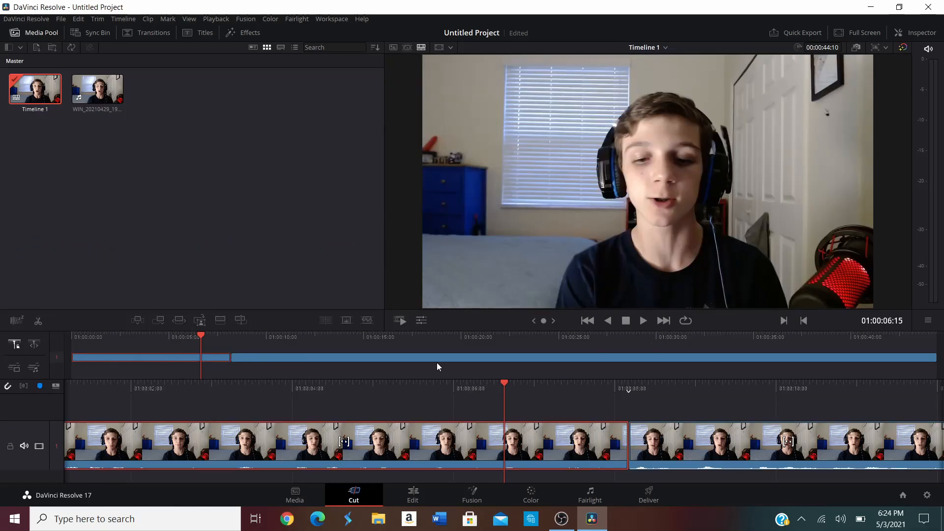
{"action": "left_click", "coordinate": [909, 33]}
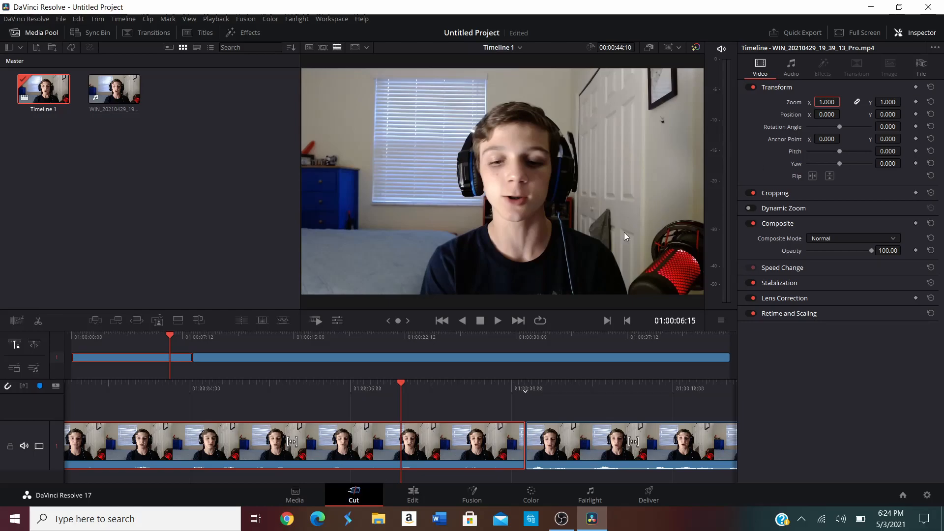
Split the first clip at 01:00:06:05 and set the Zoom of the piece after the cut to 1.680
{"action": "left_click_drag", "start_coordinate": [374, 392], "coordinate": [408, 392]}
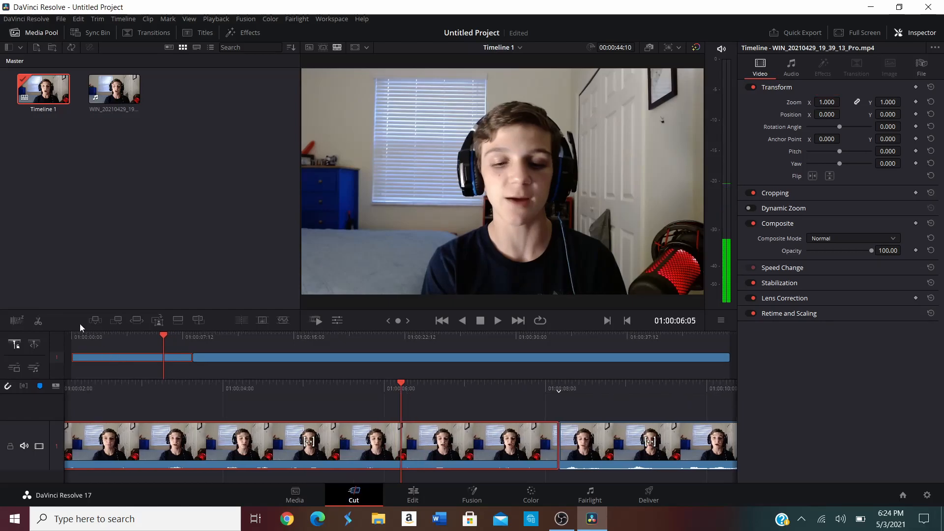
{"action": "left_click", "coordinate": [42, 322]}
{"action": "left_click_drag", "start_coordinate": [464, 389], "coordinate": [475, 384]}
{"action": "left_click", "coordinate": [445, 456]}
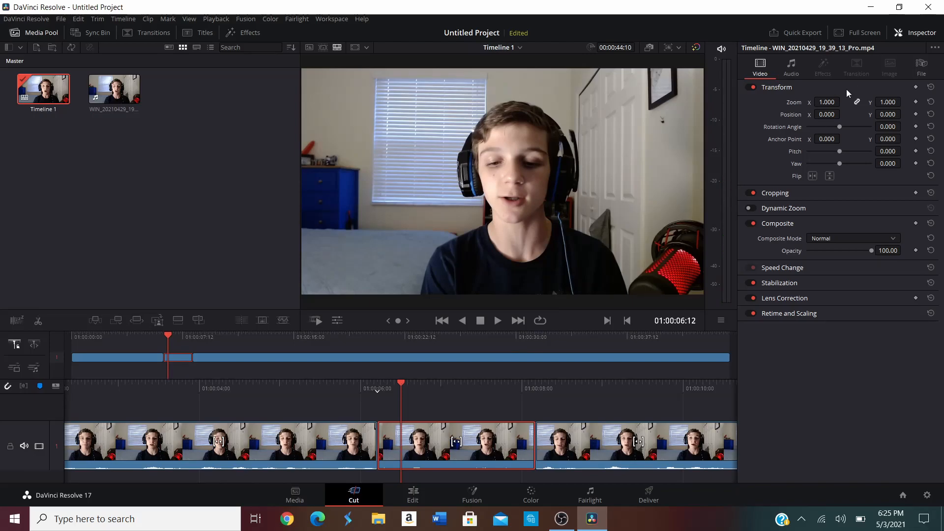
{"action": "left_click_drag", "start_coordinate": [832, 103], "coordinate": [871, 101]}
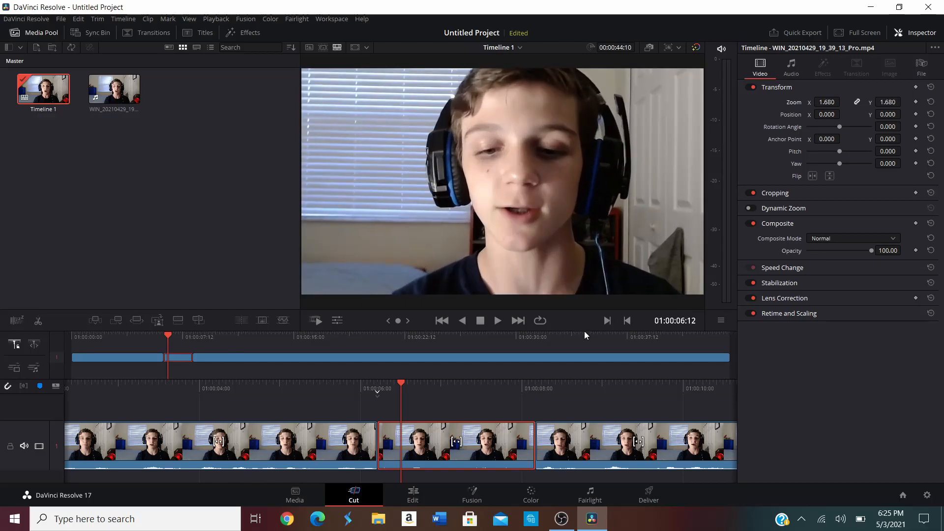
Play back the enlarged middle piece from about 01:00:06:04 to 01:00:08:06 to check the abrupt zoom
{"action": "left_click_drag", "start_coordinate": [502, 388], "coordinate": [566, 379]}
{"action": "key", "text": "space"}
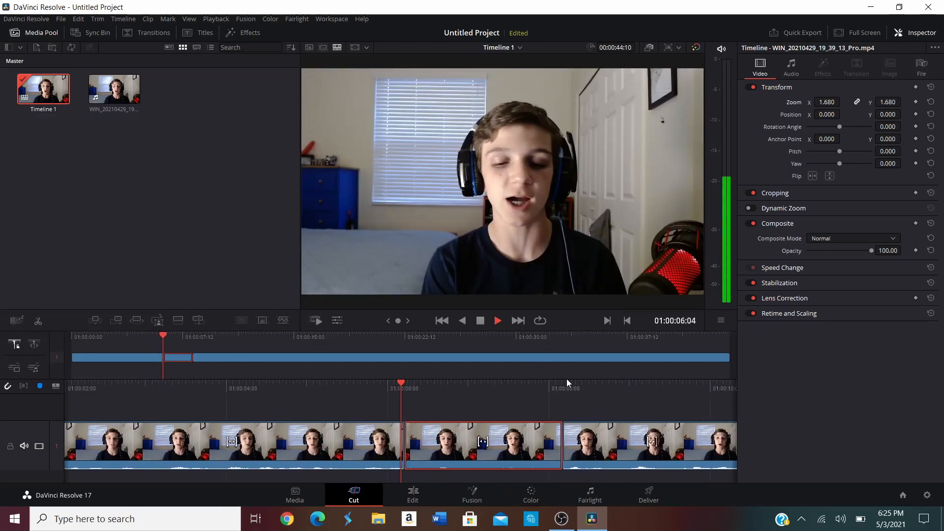
{"action": "key", "text": "space"}
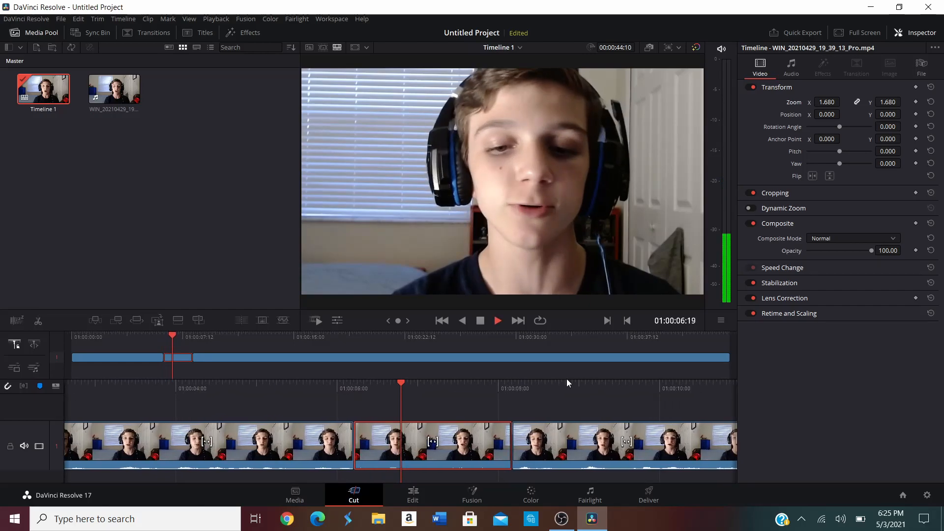
{"action": "key", "text": "space"}
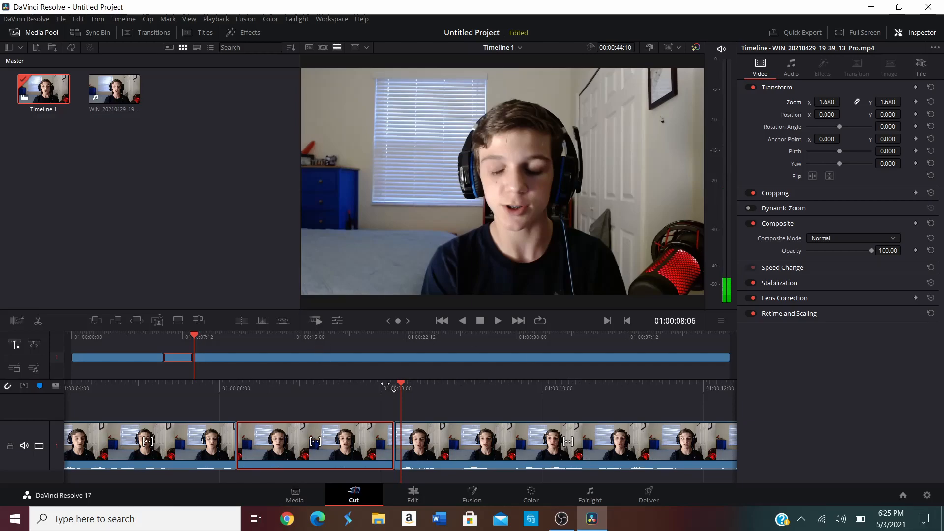
Scrub and play between about 01:00:05:05 and 01:00:09:02 to compare the cut-based zoom with the keyframed zoom
{"action": "left_click_drag", "start_coordinate": [563, 389], "coordinate": [528, 397]}
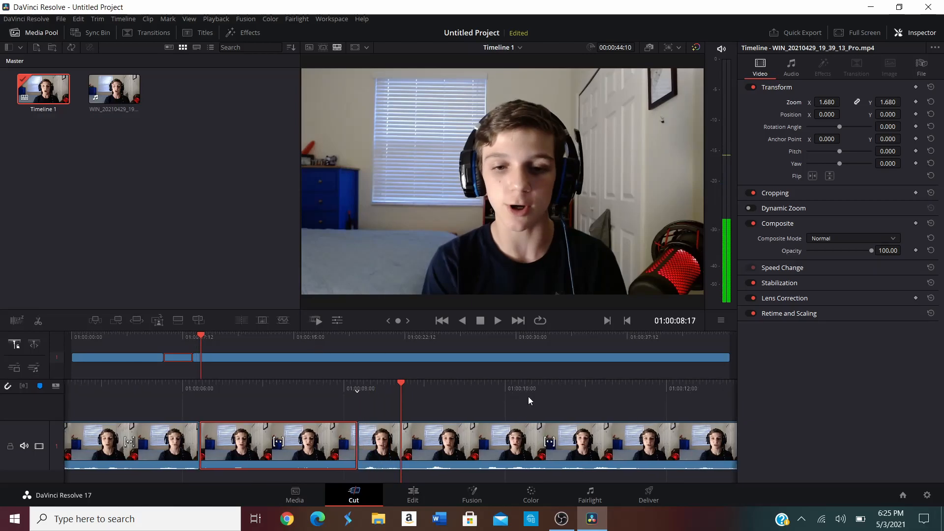
{"action": "key", "text": "space"}
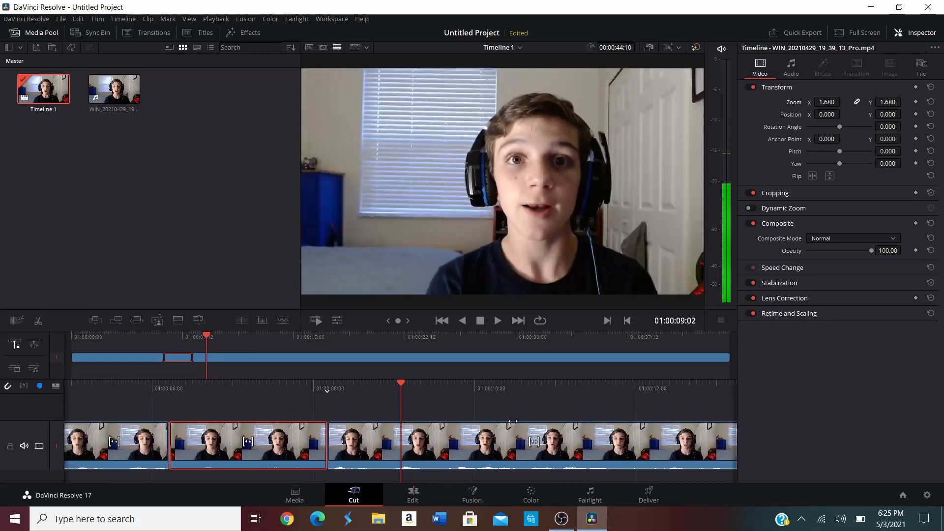
{"action": "key", "text": "space"}
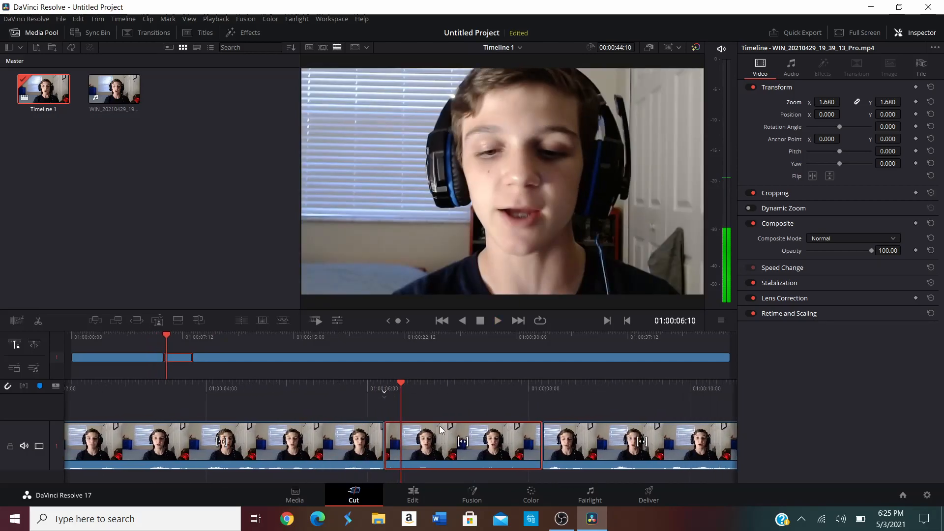
{"action": "key", "text": "shift+Right"}
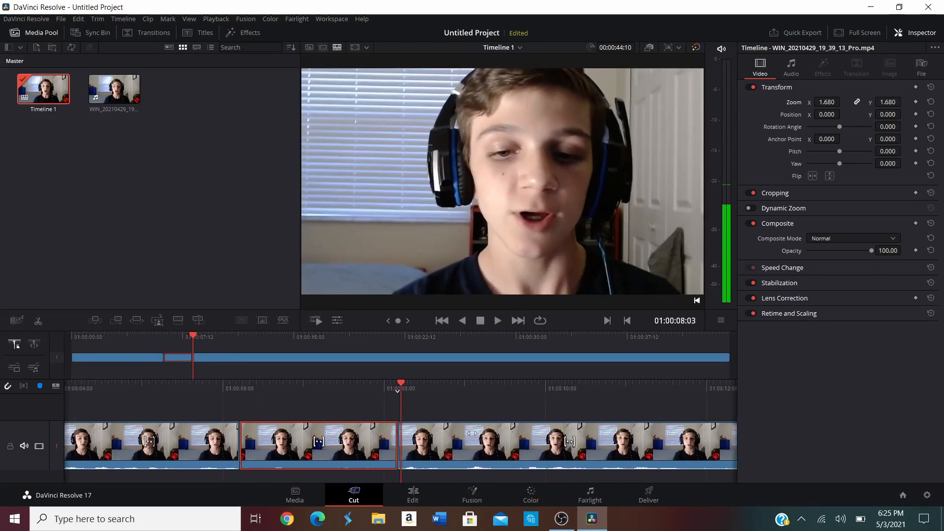
{"action": "key", "text": "space"}
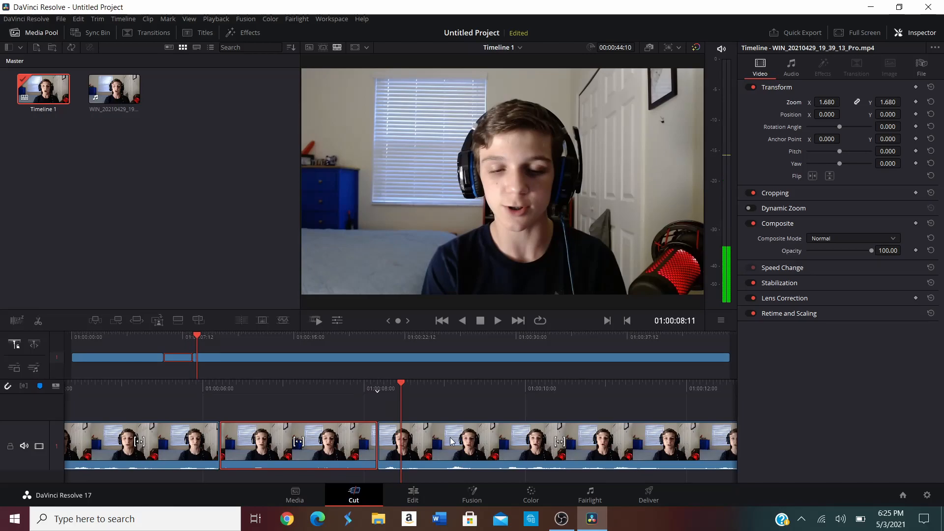
{"action": "left_click_drag", "start_coordinate": [221, 387], "coordinate": [512, 416]}
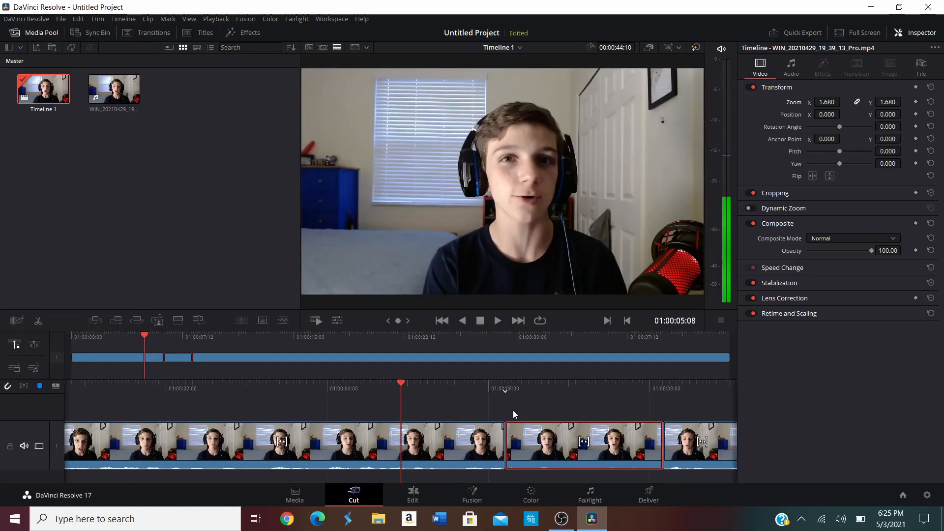
{"action": "key", "text": "space"}
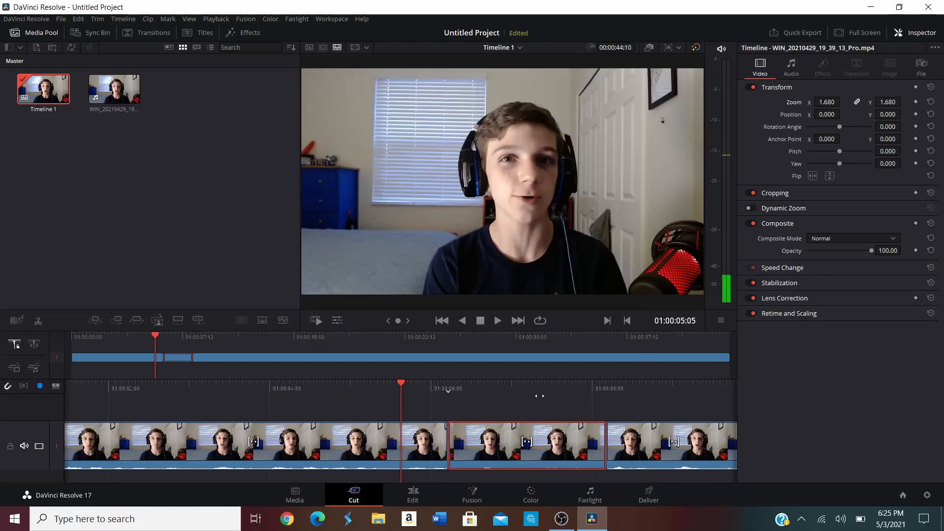
Set the middle piece's Position to X 1086 and Y -422, and play across it to check the framing
{"action": "mouse_move", "coordinate": [827, 114]}
{"action": "left_mouse_down"}
{"action": "mouse_move", "coordinate": [836, 115]}
{"action": "mouse_move", "coordinate": [816, 119]}
{"action": "left_mouse_up"}
{"action": "left_click_drag", "start_coordinate": [887, 114], "coordinate": [527, 385]}
{"action": "key", "text": "space"}
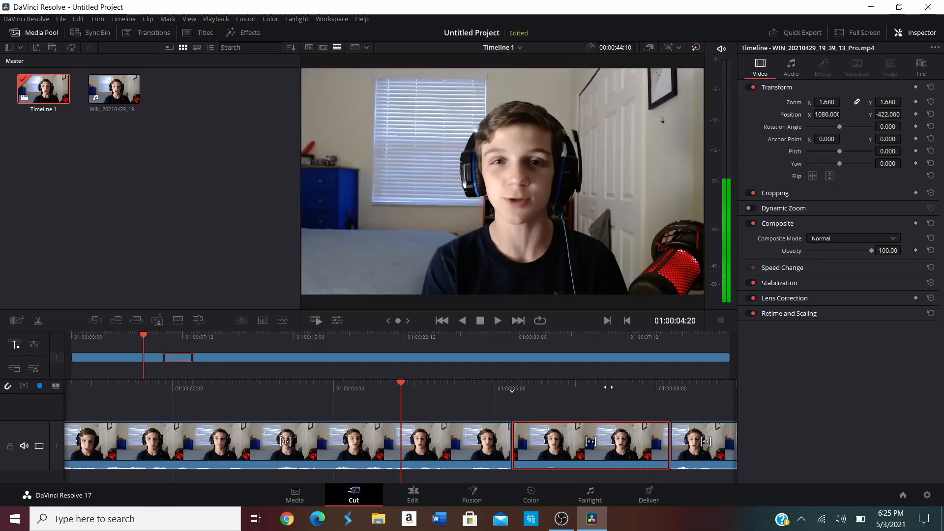
{"action": "key", "text": "space"}
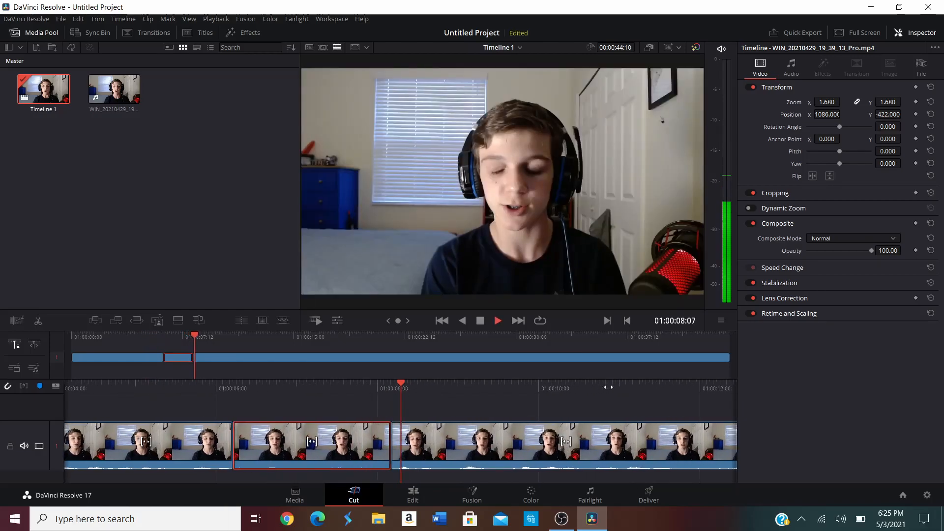
Scrub and play the last clip between about 01:00:08:22 and 01:00:09:21 to review its keyframed zoom
{"action": "left_click_drag", "start_coordinate": [595, 383], "coordinate": [522, 400]}
{"action": "left_click", "coordinate": [523, 400]}
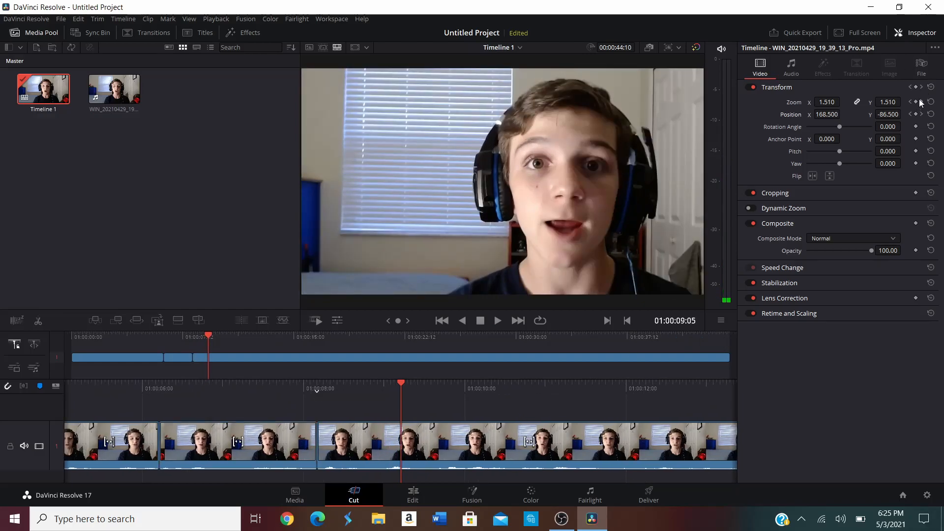
{"action": "left_click_drag", "start_coordinate": [516, 384], "coordinate": [537, 381]}
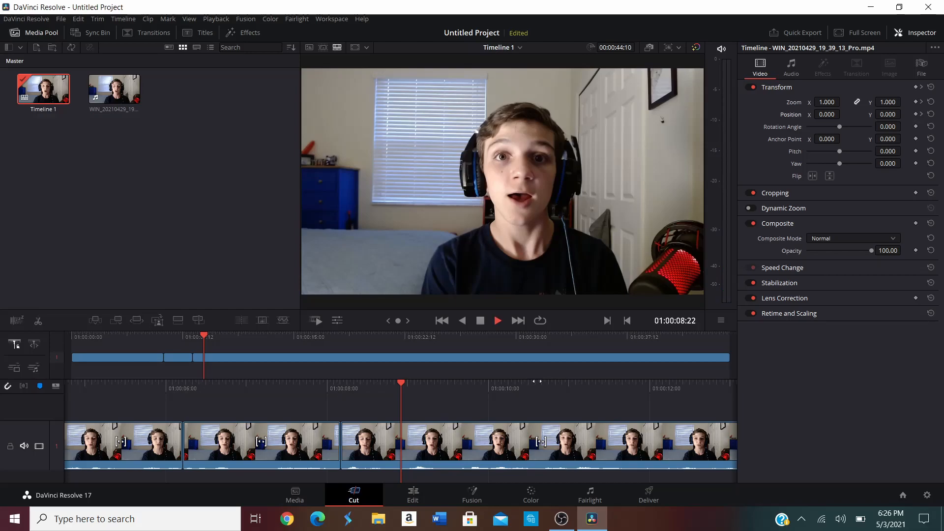
{"action": "key", "text": "space"}
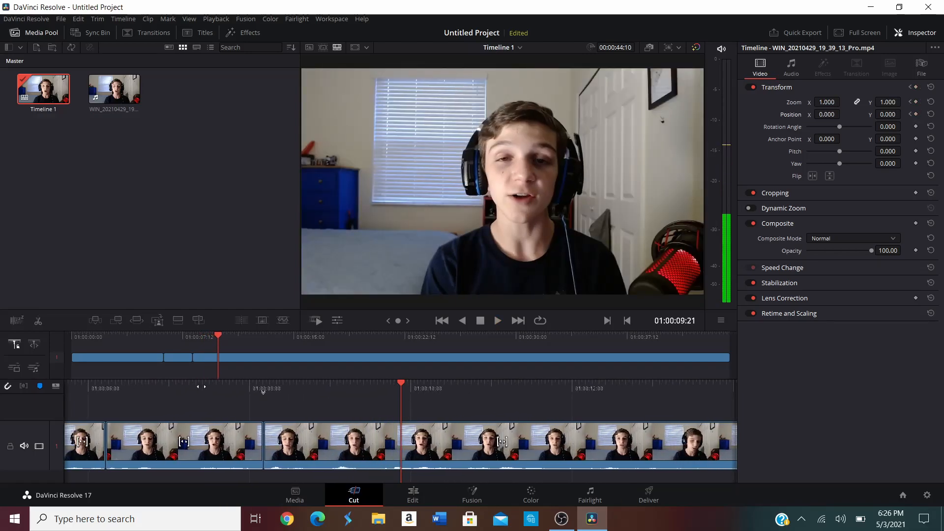
{"action": "left_click_drag", "start_coordinate": [188, 334], "coordinate": [152, 335]}
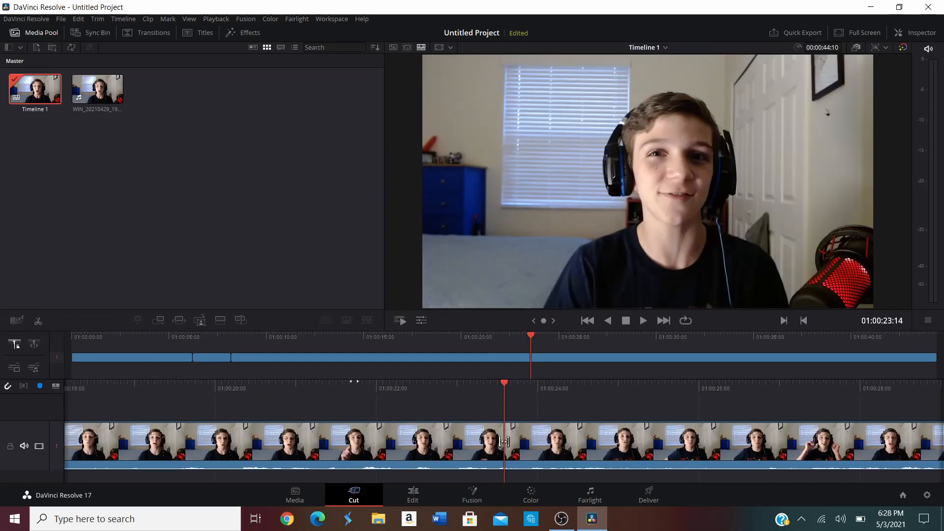
Browse the video transitions library from the Dissolve group through the Fusion Transitions
{"action": "left_click", "coordinate": [156, 34]}
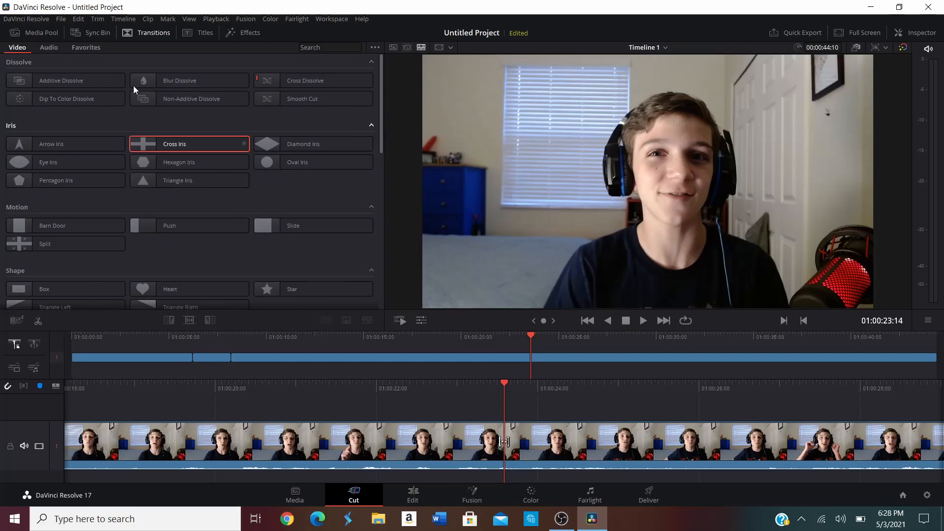
{"action": "scroll", "coordinate": [199, 191], "scroll_direction": "down", "scroll_amount": 5}
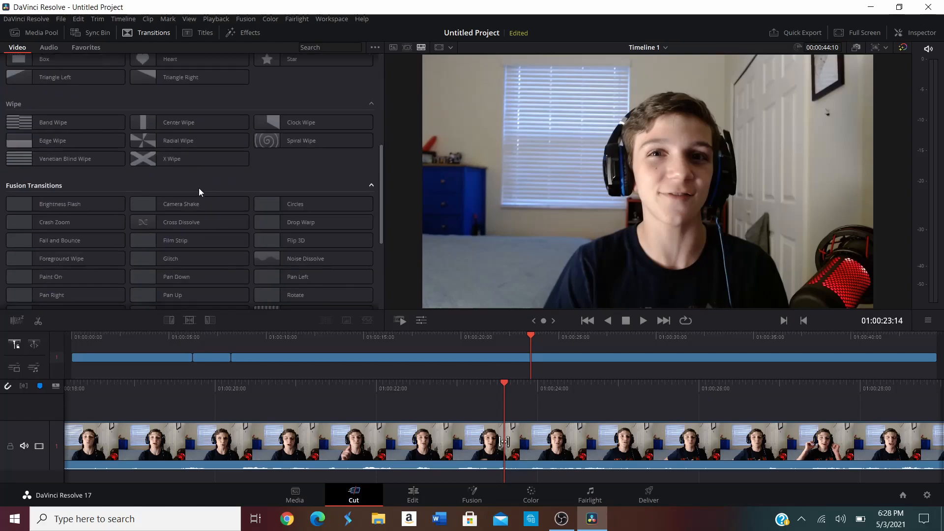
{"action": "scroll", "coordinate": [198, 187], "scroll_direction": "down", "scroll_amount": 4}
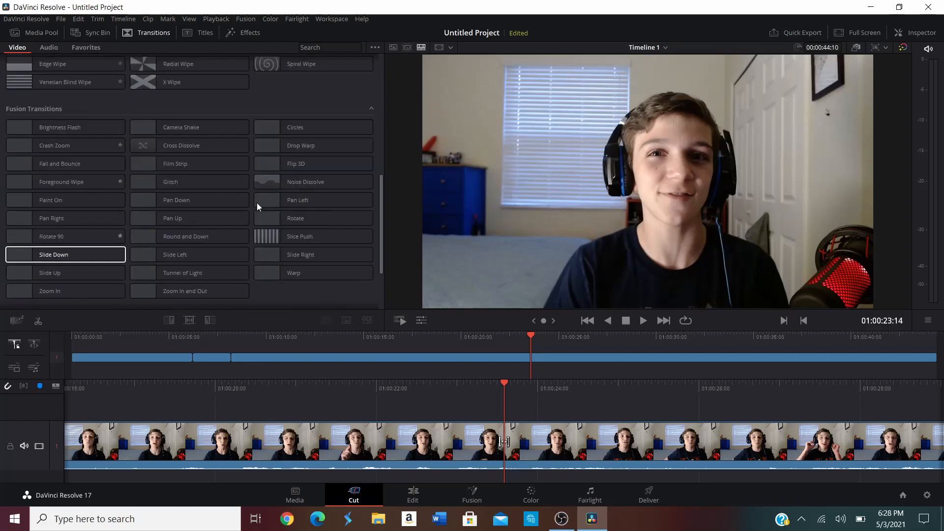
{"action": "scroll", "coordinate": [205, 187], "scroll_direction": "up", "scroll_amount": 7}
{"action": "scroll", "coordinate": [284, 179], "scroll_direction": "up", "scroll_amount": 1}
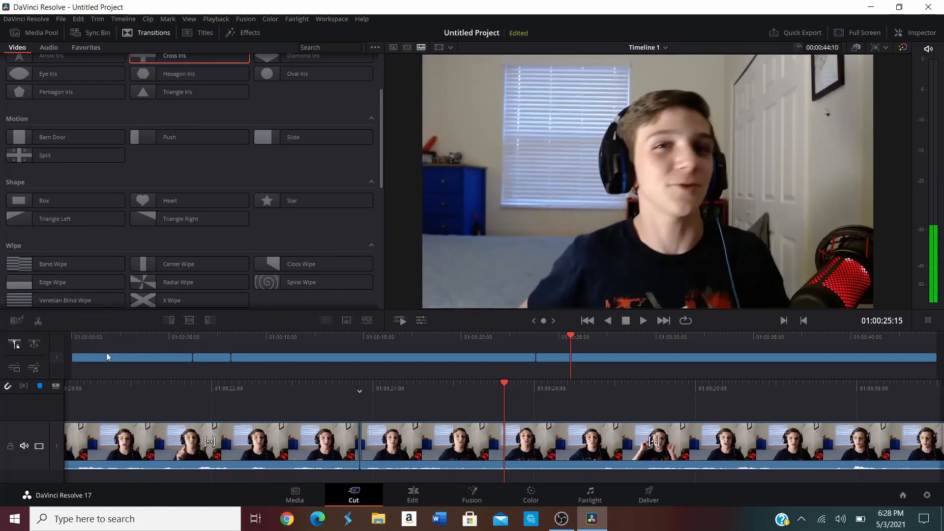
Split the clip at 01:00:25:15 and delete the short piece before the split, closing the gap
{"action": "left_click", "coordinate": [38, 321]}
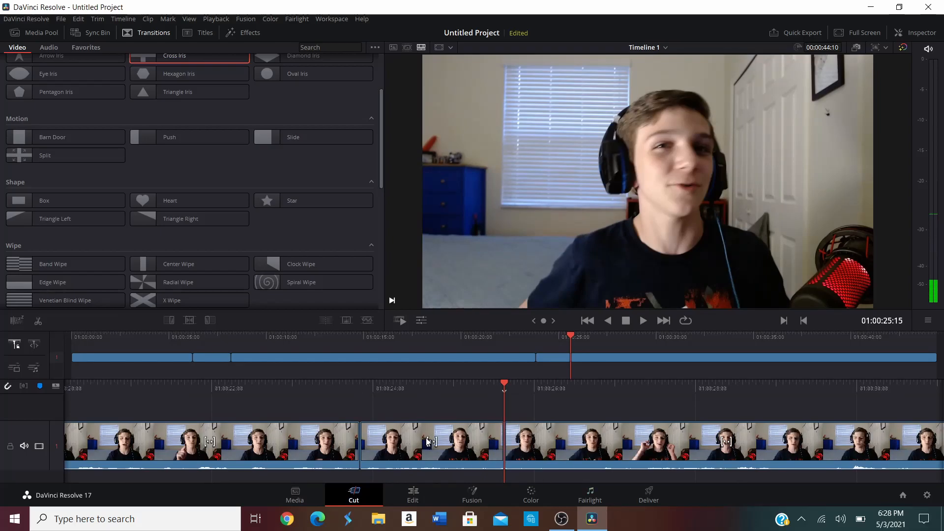
{"action": "left_click", "coordinate": [462, 456]}
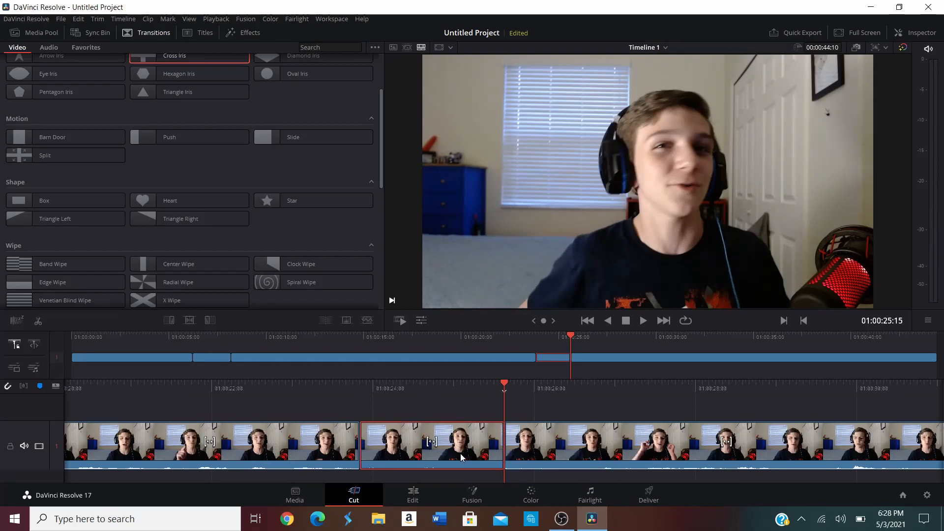
{"action": "key", "text": "Delete"}
{"action": "left_click", "coordinate": [515, 359]}
{"action": "left_click", "coordinate": [670, 358]}
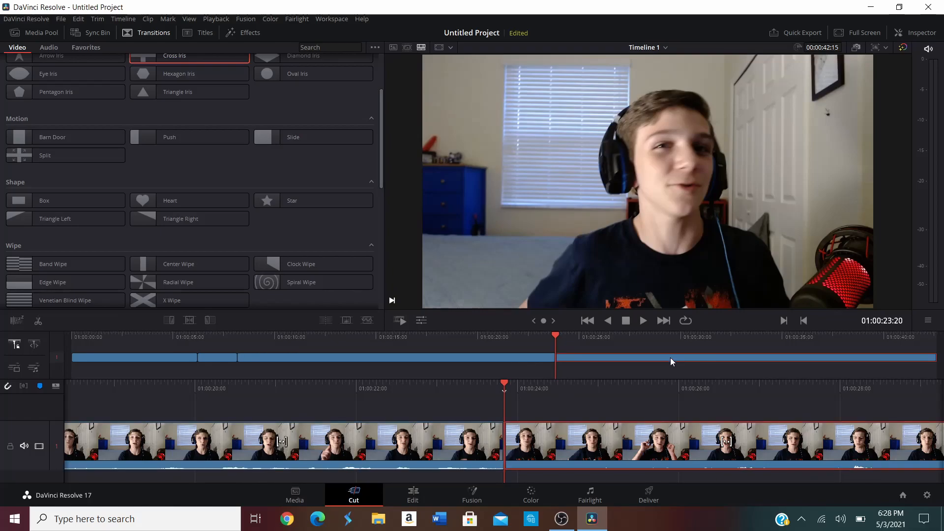
Add a Slide transition at the cut near 01:00:23:20, set its length to 22 frames, and play across it
{"action": "left_click_drag", "start_coordinate": [595, 386], "coordinate": [822, 389]}
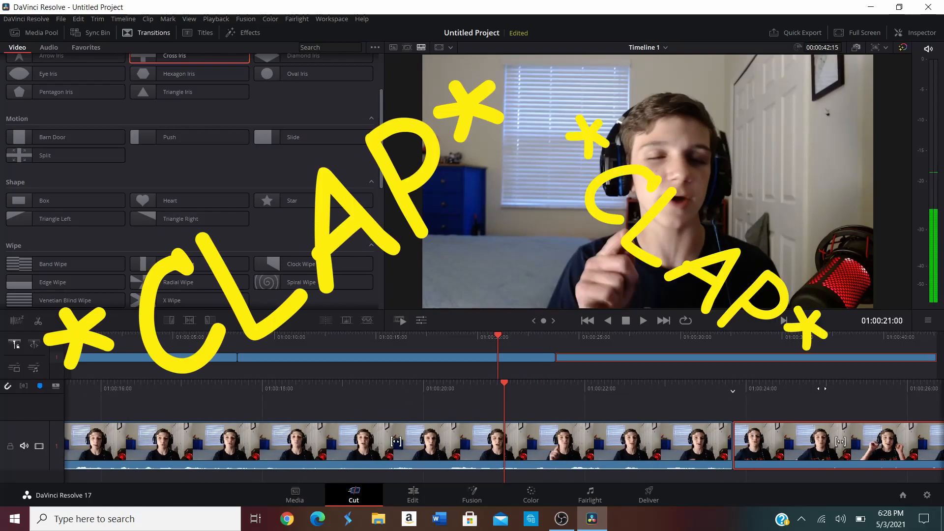
{"action": "left_click_drag", "start_coordinate": [317, 134], "coordinate": [736, 453]}
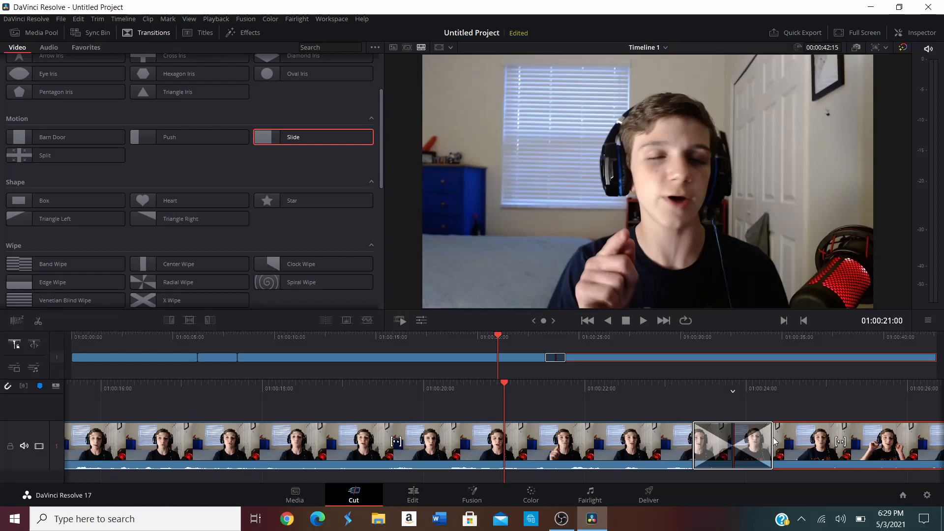
{"action": "left_click_drag", "start_coordinate": [772, 441], "coordinate": [803, 445]}
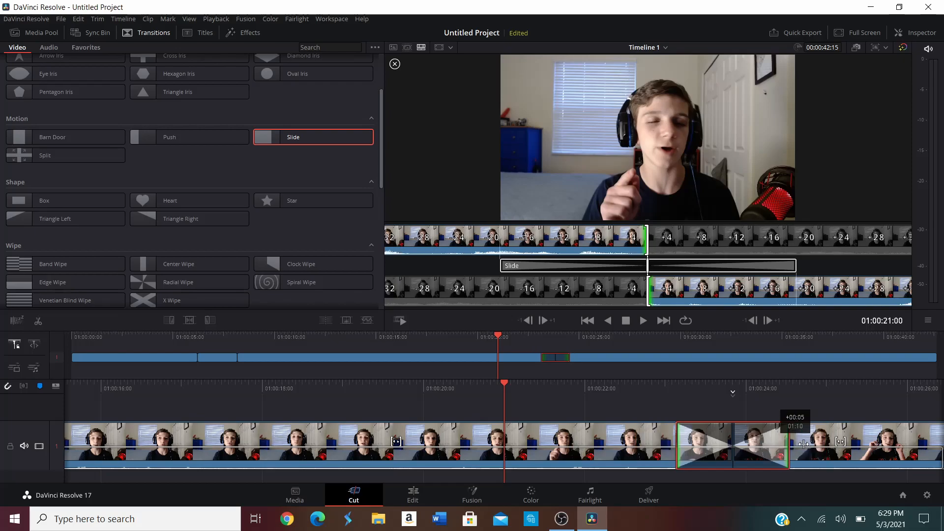
{"action": "left_click_drag", "start_coordinate": [803, 445], "coordinate": [766, 453]}
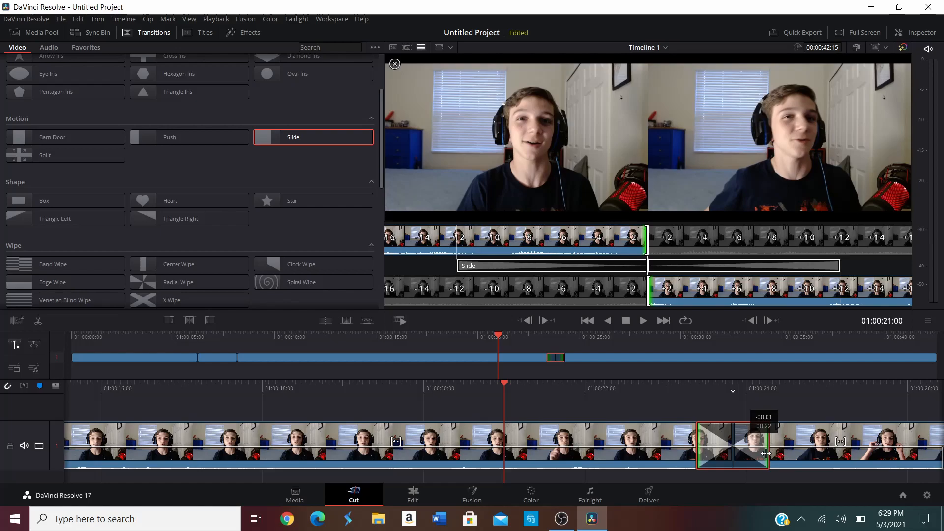
{"action": "left_click_drag", "start_coordinate": [766, 453], "coordinate": [766, 453]}
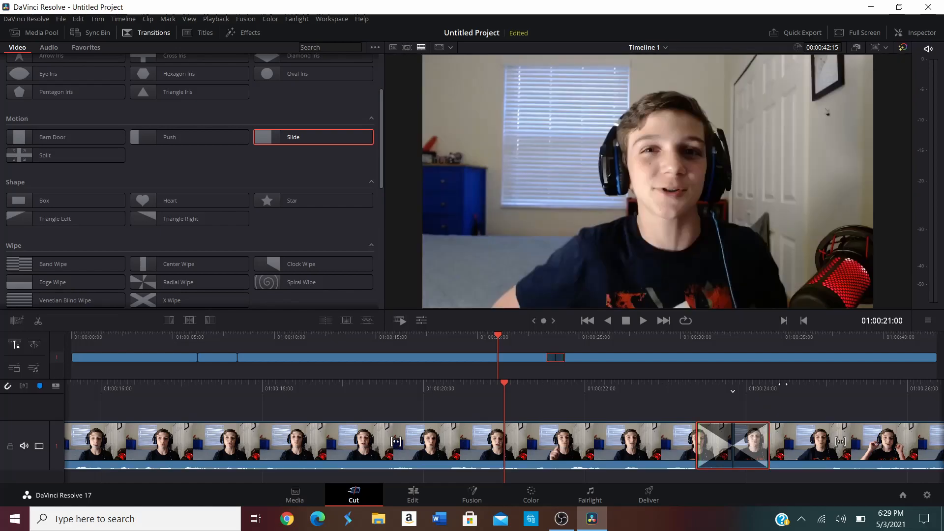
{"action": "key", "text": "space"}
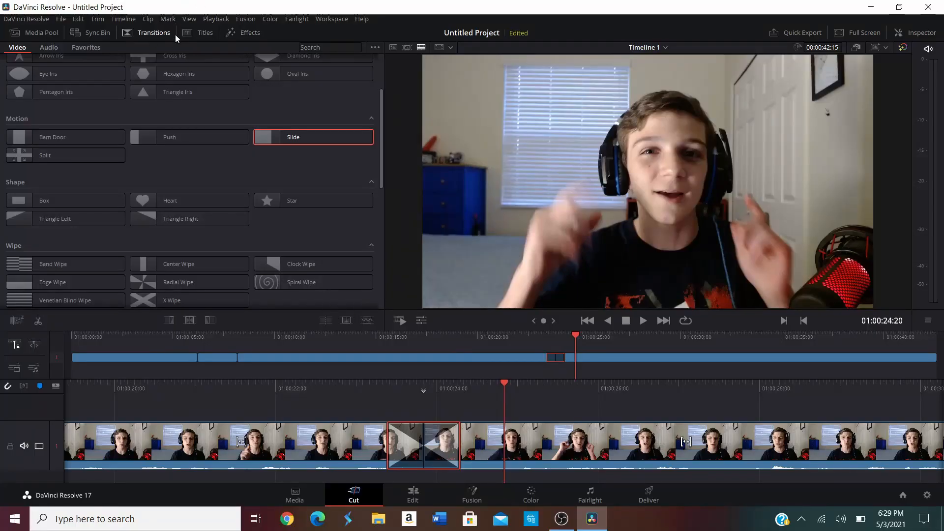
Place a basic Text title on a second track above the video, starting at 01:00:00:00
{"action": "left_click", "coordinate": [190, 36]}
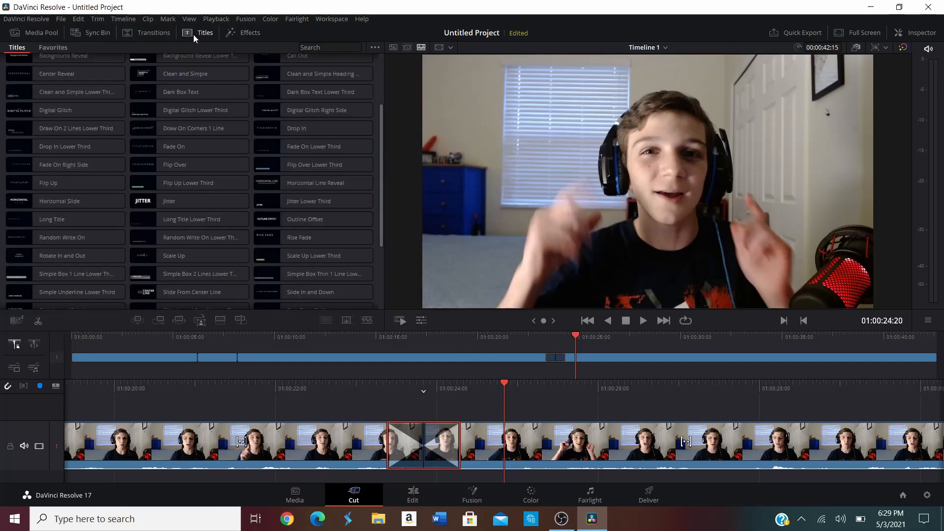
{"action": "left_click_drag", "start_coordinate": [117, 340], "coordinate": [68, 340]}
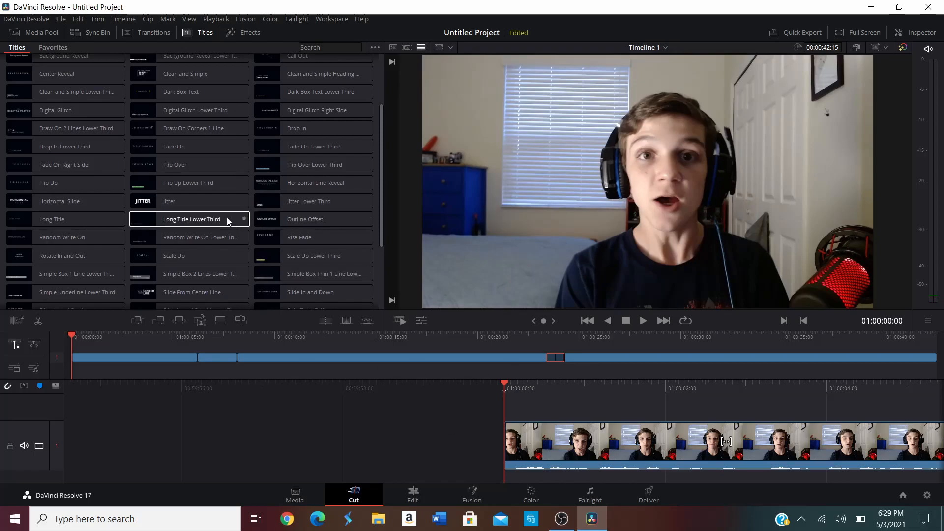
{"action": "scroll", "coordinate": [227, 197], "scroll_direction": "up", "scroll_amount": 3}
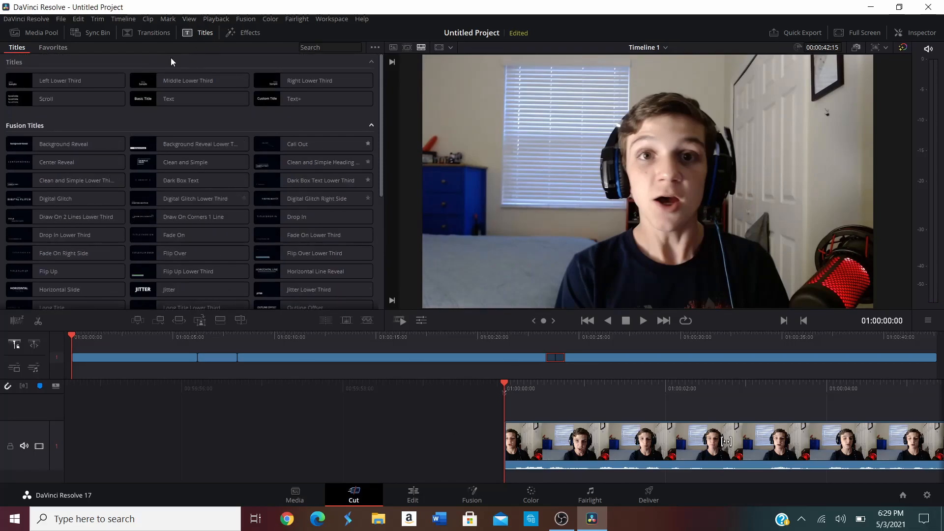
{"action": "scroll", "coordinate": [193, 223], "scroll_direction": "down", "scroll_amount": 5}
{"action": "scroll", "coordinate": [187, 246], "scroll_direction": "up", "scroll_amount": 5}
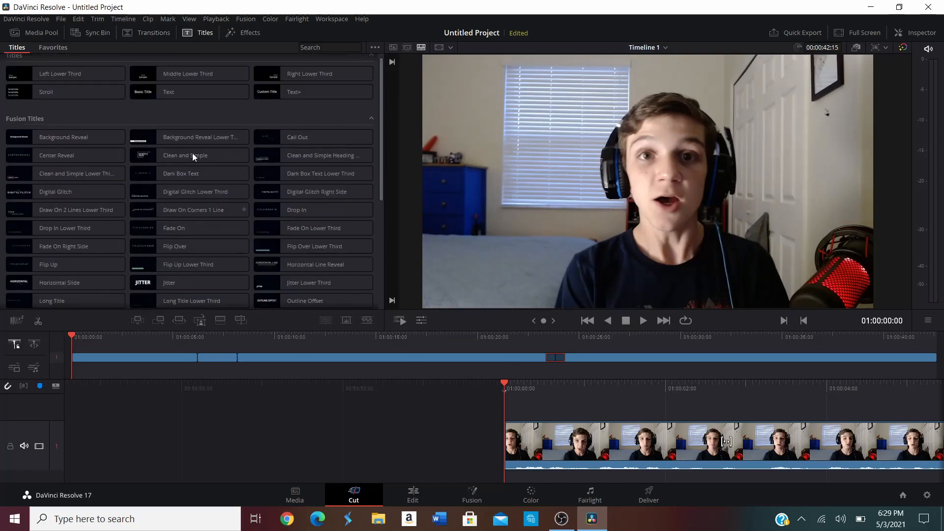
{"action": "left_click_drag", "start_coordinate": [196, 101], "coordinate": [510, 402]}
{"action": "mouse_move", "coordinate": [883, 387]}
{"action": "left_mouse_down"}
{"action": "mouse_move", "coordinate": [781, 387]}
{"action": "mouse_move", "coordinate": [884, 388]}
{"action": "left_mouse_up"}
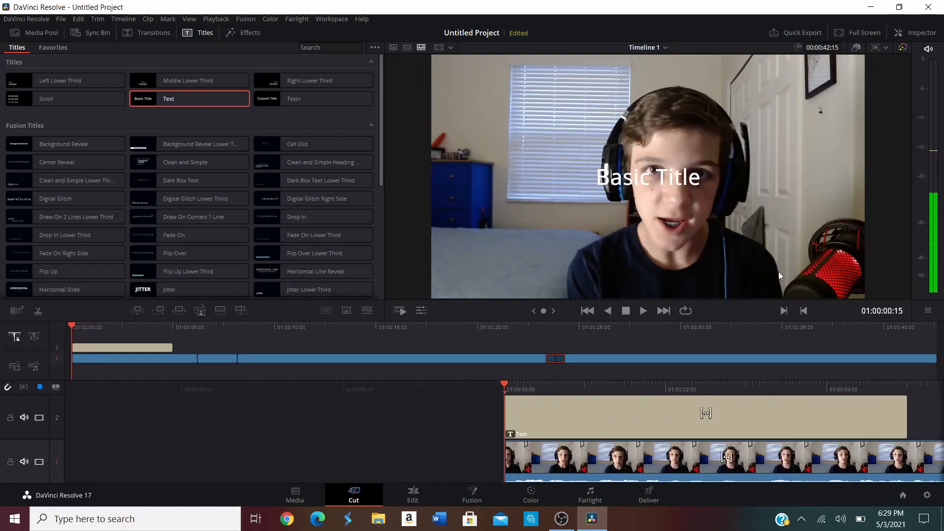
Replace the title's default text with "How to Edit Youtube Videos"
{"action": "left_click", "coordinate": [594, 412]}
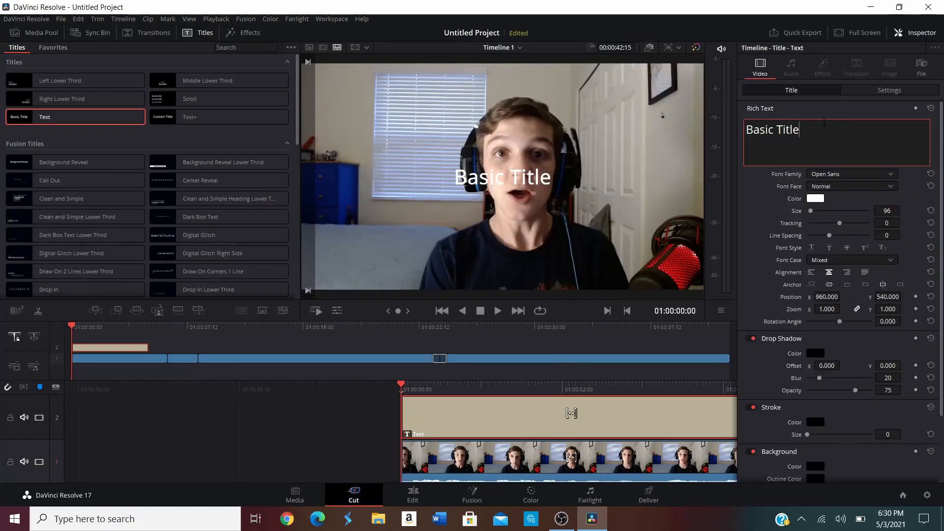
{"action": "key", "text": "BackSpace"}
{"action": "key", "text": "BackSpace"}
{"action": "key", "text": "BackSpace"}
{"action": "key", "text": "BackSpace"}
{"action": "key", "text": "BackSpace"}
{"action": "key", "text": "BackSpace"}
{"action": "key", "text": "BackSpace"}
{"action": "key", "text": "BackSpace"}
{"action": "key", "text": "BackSpace"}
{"action": "key", "text": "BackSpace"}
{"action": "key", "text": "BackSpace"}
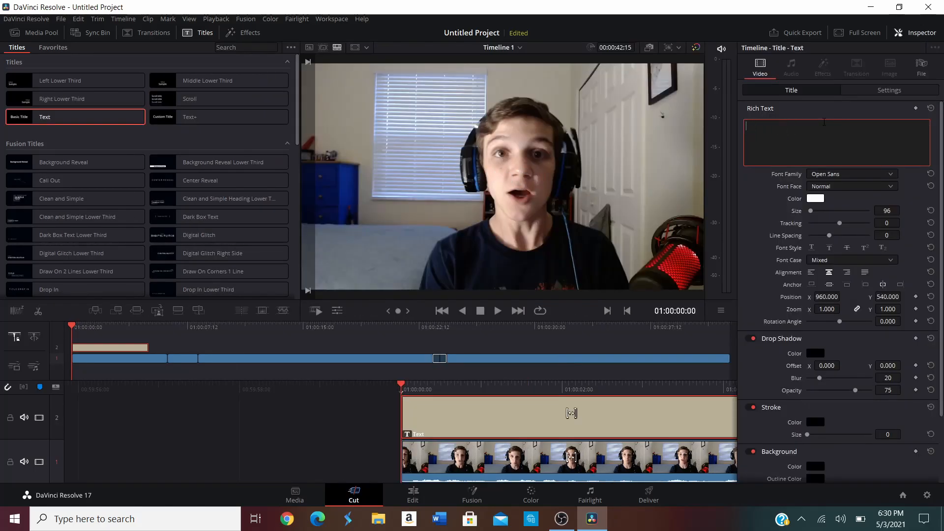
{"action": "type", "text": "How to Edit Youtube VIdeos"}
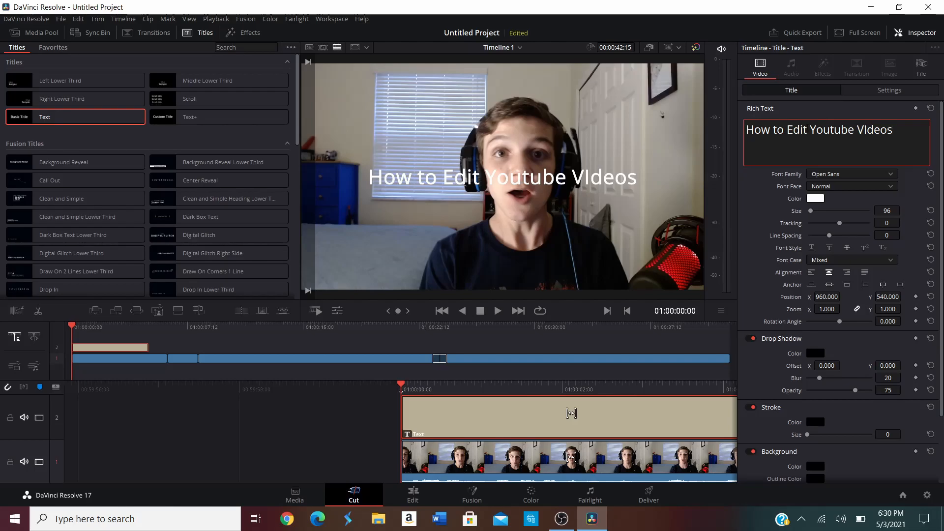
{"action": "key", "text": "BackSpace"}
{"action": "type", "text": "i"}
{"action": "scroll", "coordinate": [912, 140], "scroll_direction": "down", "scroll_amount": 5}
{"action": "scroll", "coordinate": [875, 141], "scroll_direction": "up", "scroll_amount": 5}
{"action": "left_click", "coordinate": [911, 132]}
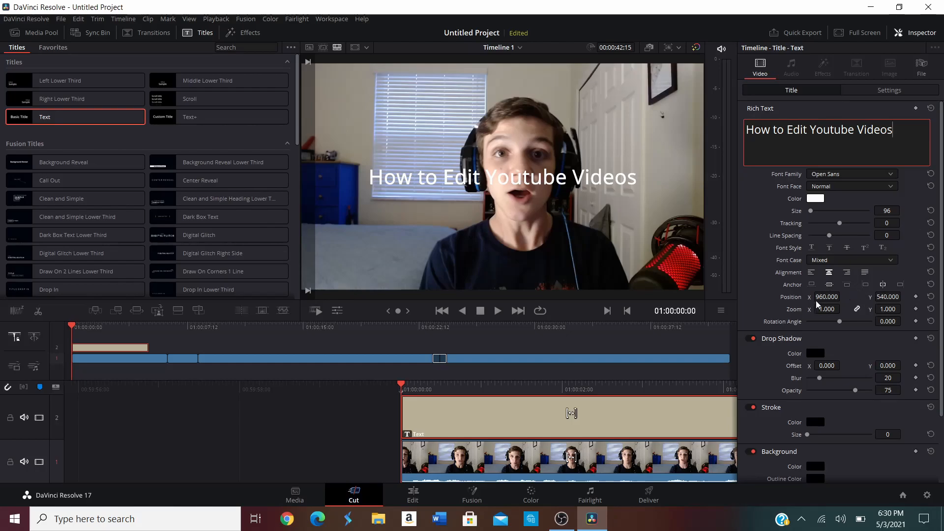
Set the title's Position to X 1062 and Y 986 and its Zoom to 1.010, placing it above the speaker's head
{"action": "left_click", "coordinate": [754, 292]}
{"action": "left_click_drag", "start_coordinate": [821, 297], "coordinate": [889, 296]}
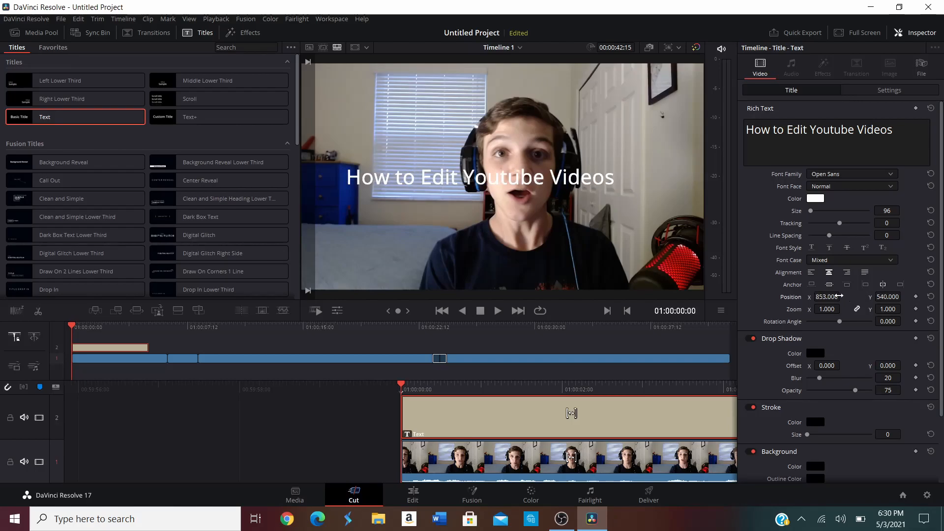
{"action": "left_click_drag", "start_coordinate": [820, 297], "coordinate": [892, 295]}
{"action": "left_click_drag", "start_coordinate": [831, 310], "coordinate": [943, 310]}
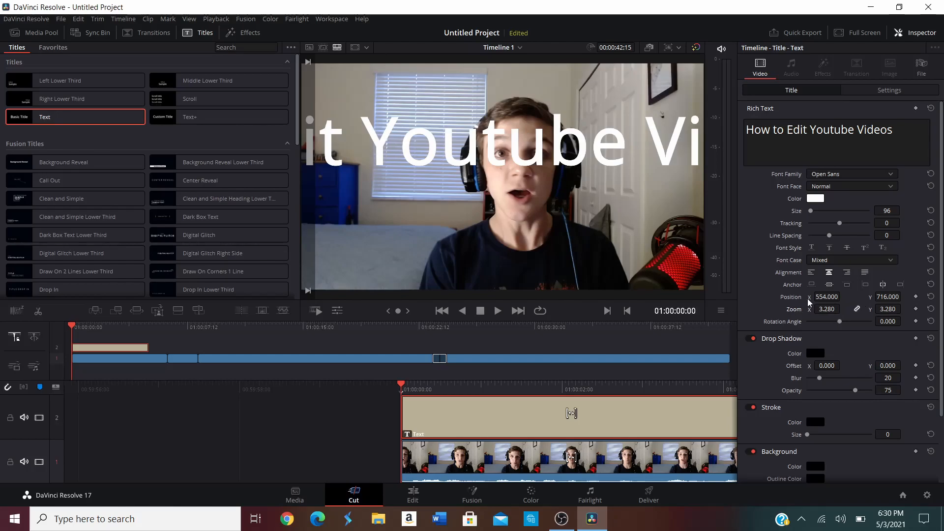
{"action": "left_click_drag", "start_coordinate": [824, 297], "coordinate": [885, 297]}
{"action": "left_click_drag", "start_coordinate": [827, 309], "coordinate": [716, 309]}
{"action": "left_click_drag", "start_coordinate": [878, 297], "coordinate": [903, 295]}
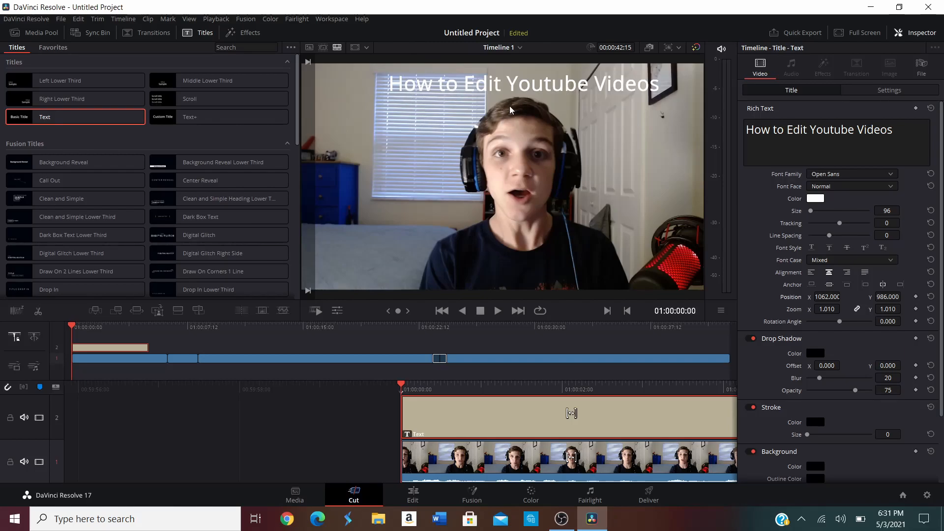
Set the title's drop shadow X offset to 15 and change the text color to light green #9dff4c
{"action": "scroll", "coordinate": [791, 320], "scroll_direction": "down", "scroll_amount": 3}
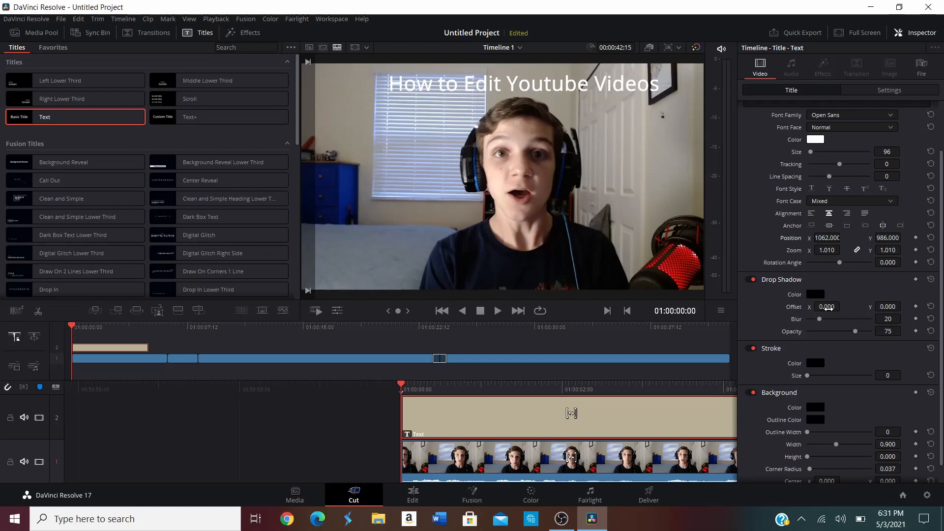
{"action": "left_click_drag", "start_coordinate": [827, 307], "coordinate": [842, 305]}
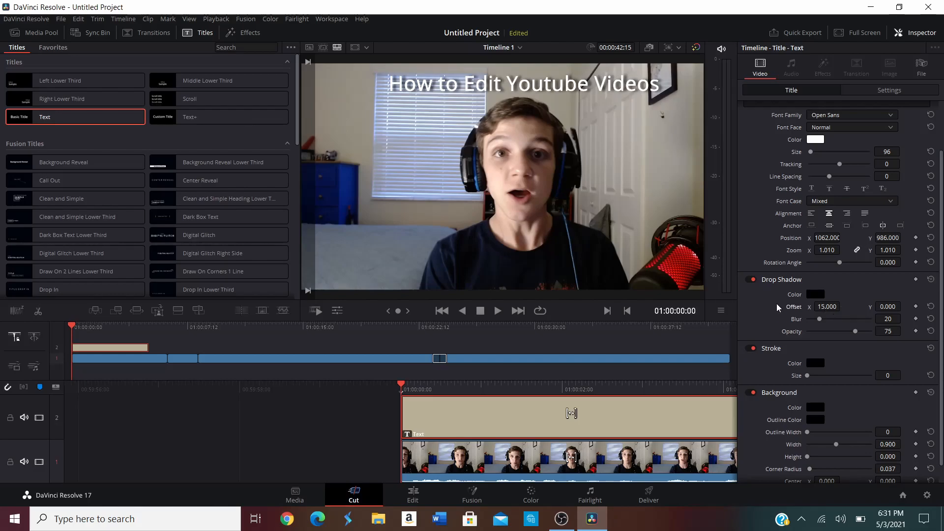
{"action": "scroll", "coordinate": [778, 281], "scroll_direction": "up", "scroll_amount": 2}
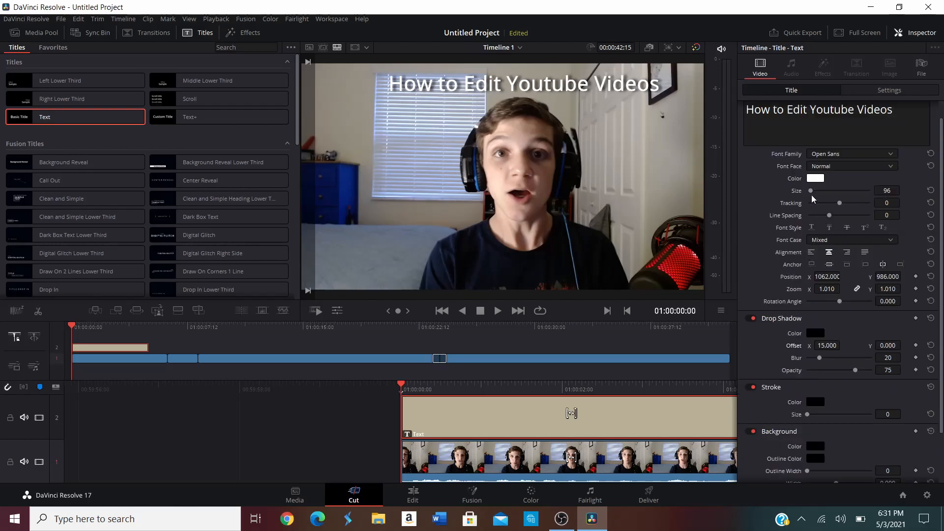
{"action": "left_click", "coordinate": [817, 179]}
{"action": "mouse_move", "coordinate": [529, 170]}
{"action": "left_mouse_down"}
{"action": "mouse_move", "coordinate": [499, 196]}
{"action": "mouse_move", "coordinate": [508, 173]}
{"action": "mouse_move", "coordinate": [536, 187]}
{"action": "left_mouse_up"}
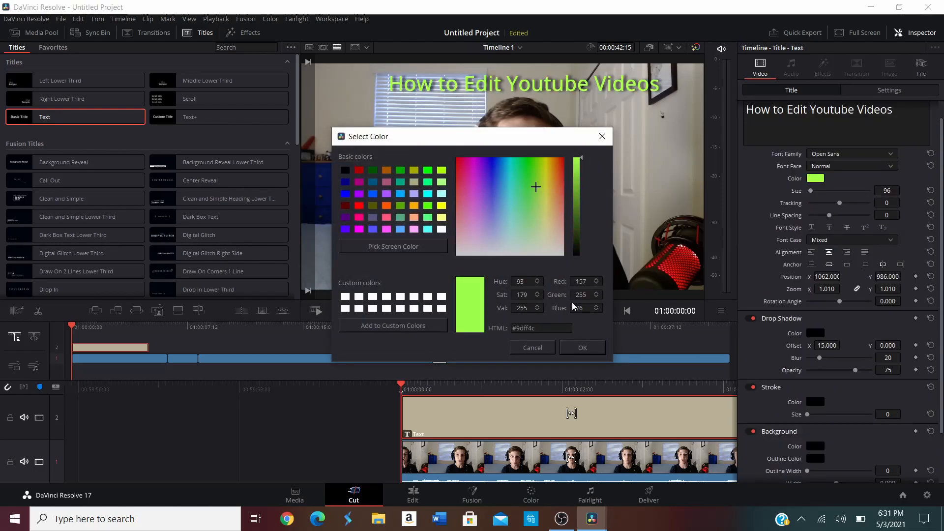
{"action": "left_click", "coordinate": [582, 348]}
Give the title a black stroke of size 3 and close its properties
{"action": "scroll", "coordinate": [810, 307], "scroll_direction": "down", "scroll_amount": 2}
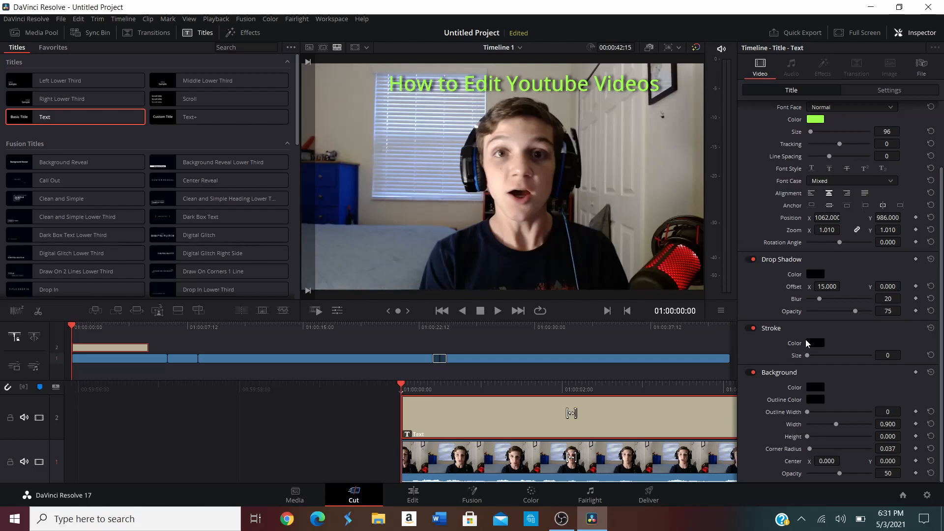
{"action": "mouse_move", "coordinate": [807, 356]}
{"action": "left_mouse_down"}
{"action": "mouse_move", "coordinate": [901, 355]}
{"action": "mouse_move", "coordinate": [820, 363]}
{"action": "left_mouse_up"}
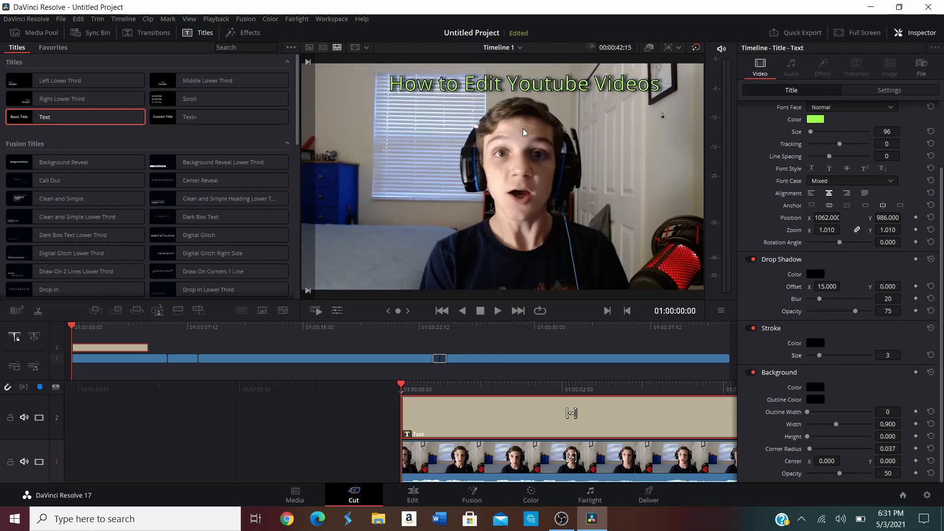
{"action": "left_click", "coordinate": [914, 35]}
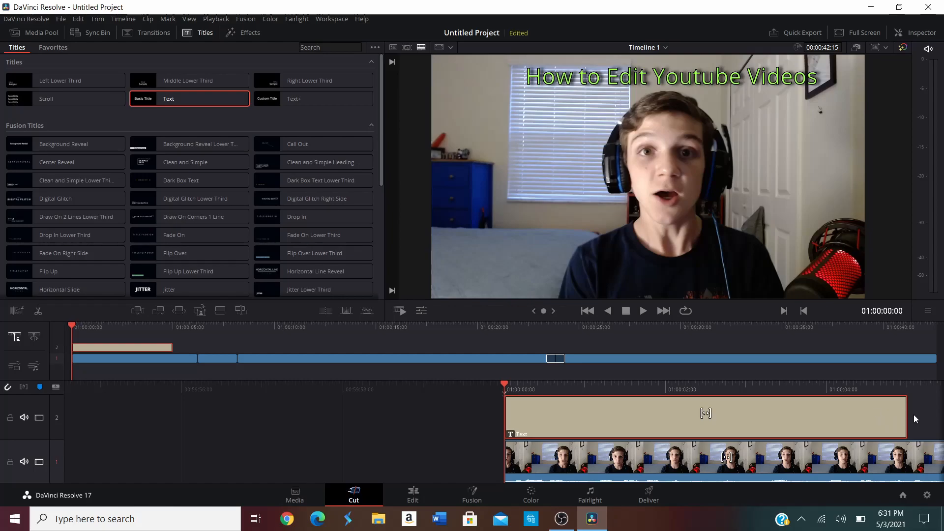
Shorten the title so it ends at about 01:00:02:00, and play from the start past its end
{"action": "left_click_drag", "start_coordinate": [905, 419], "coordinate": [564, 409]}
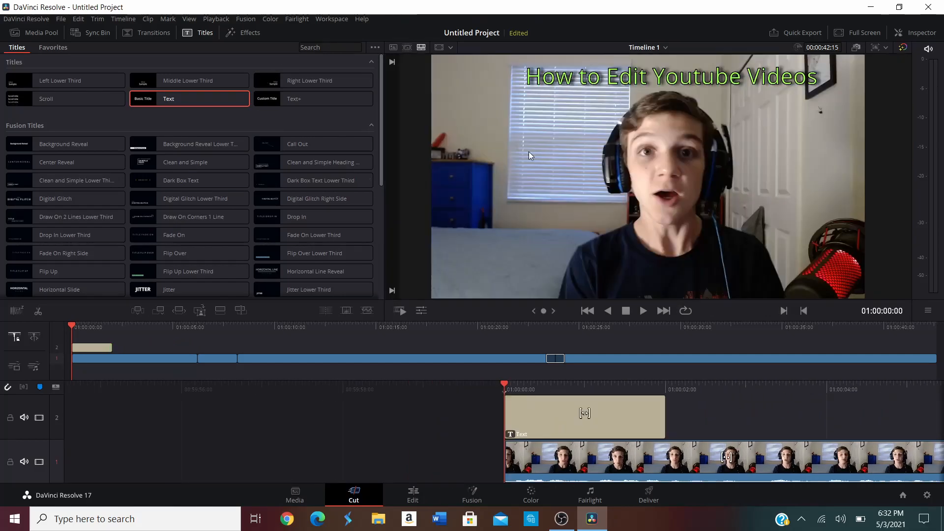
{"action": "key", "text": "space"}
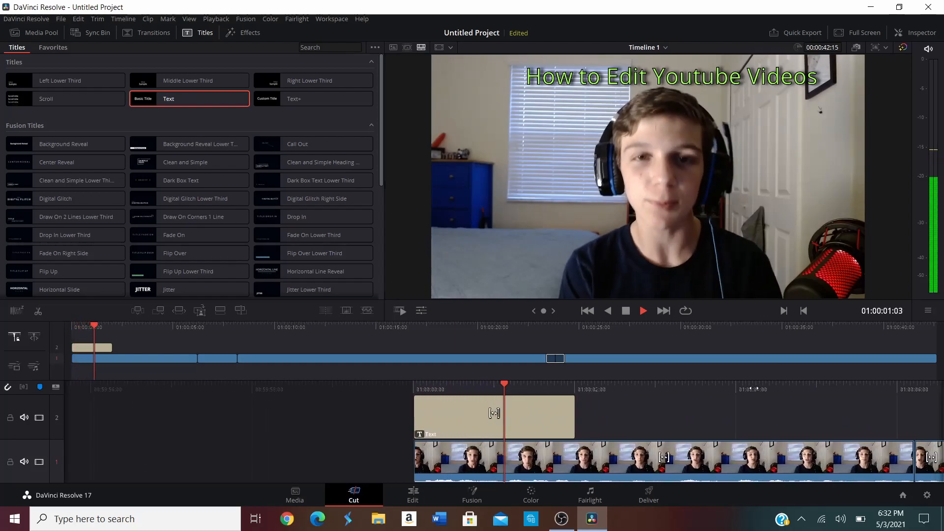
{"action": "key", "text": "space"}
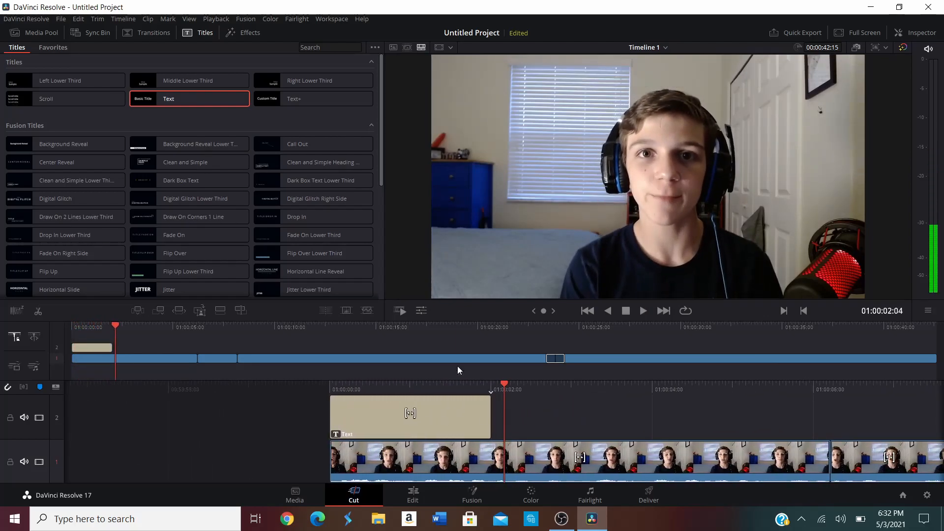
On the Fairlight page, lower the Audio 1 track's volume to -14 in the mixer
{"action": "left_click_drag", "start_coordinate": [455, 382], "coordinate": [569, 383]}
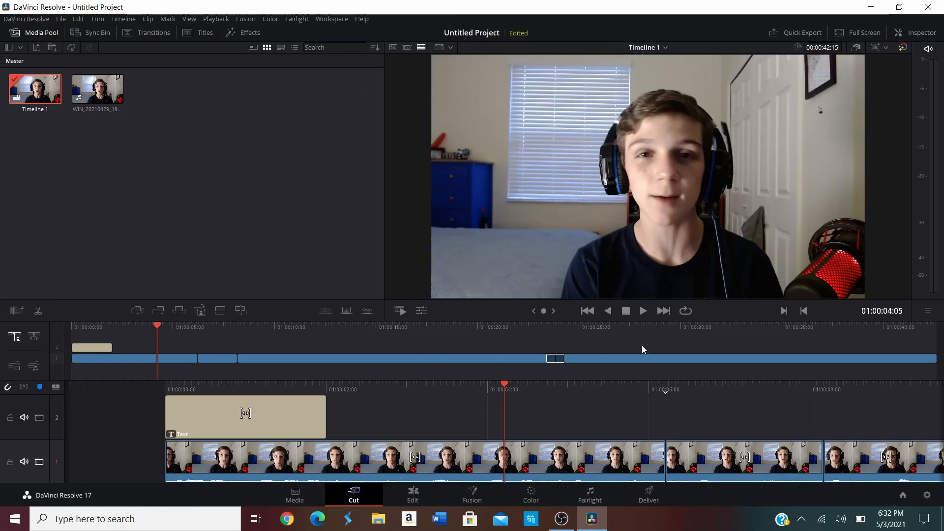
{"action": "left_click", "coordinate": [596, 498]}
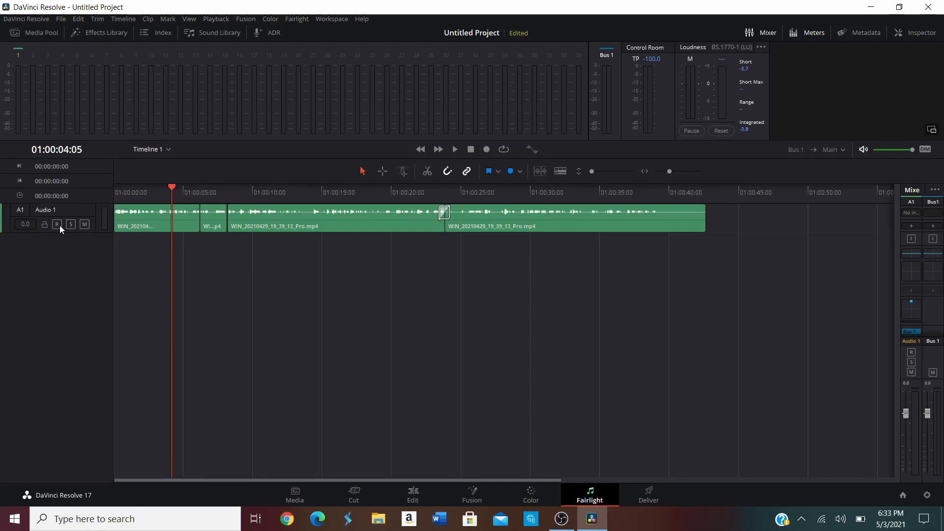
{"action": "left_click_drag", "start_coordinate": [908, 420], "coordinate": [913, 431]}
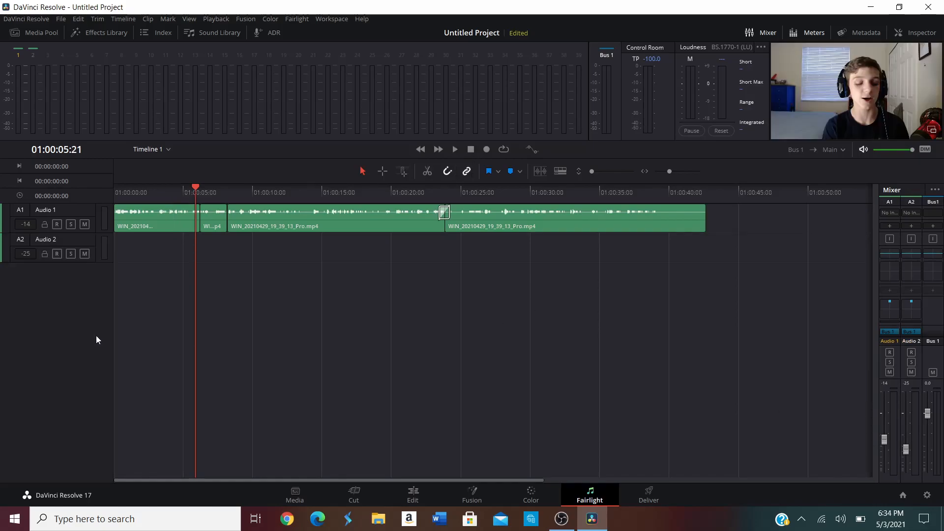
Add five more mono audio tracks below the Audio 2 track
{"action": "right_click", "coordinate": [96, 336]}
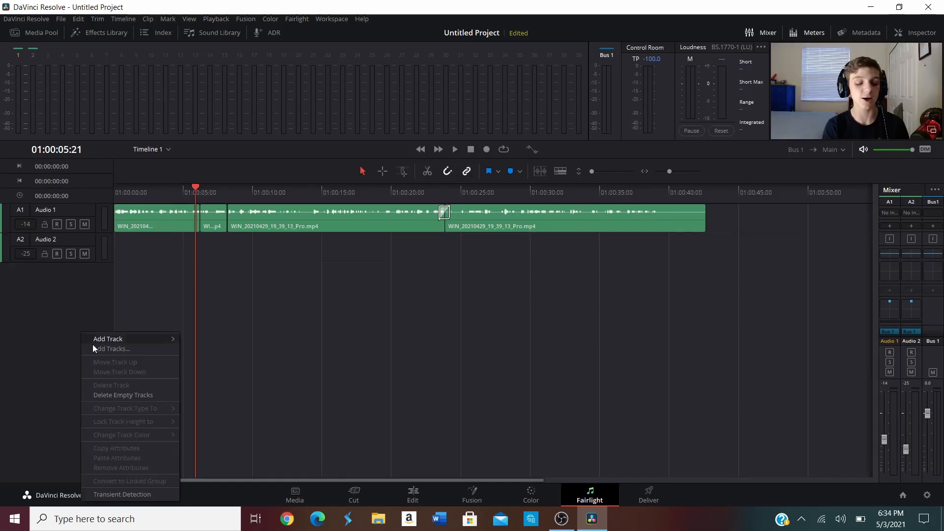
{"action": "mouse_move", "coordinate": [100, 343]}
{"action": "left_click", "coordinate": [206, 344]}
{"action": "right_click", "coordinate": [90, 359]}
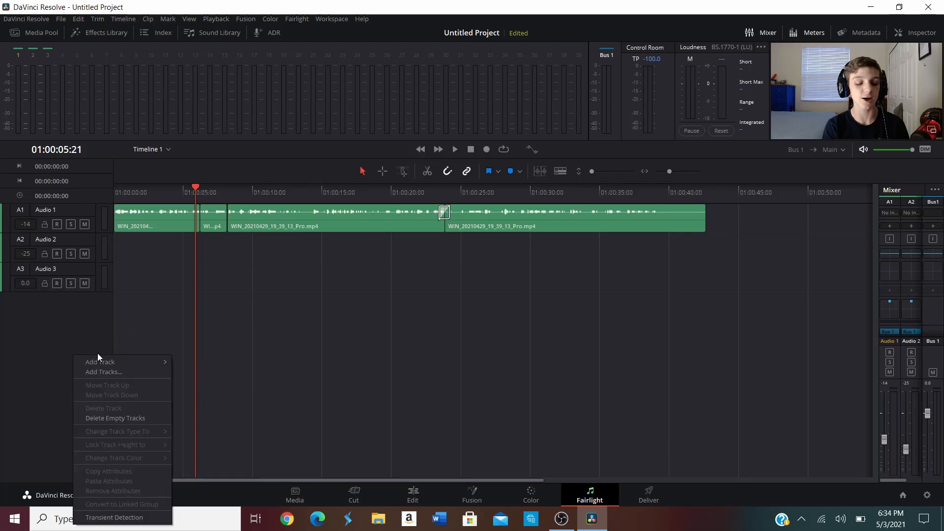
{"action": "left_click", "coordinate": [191, 365]}
{"action": "right_click", "coordinate": [90, 353]}
{"action": "mouse_move", "coordinate": [117, 358]}
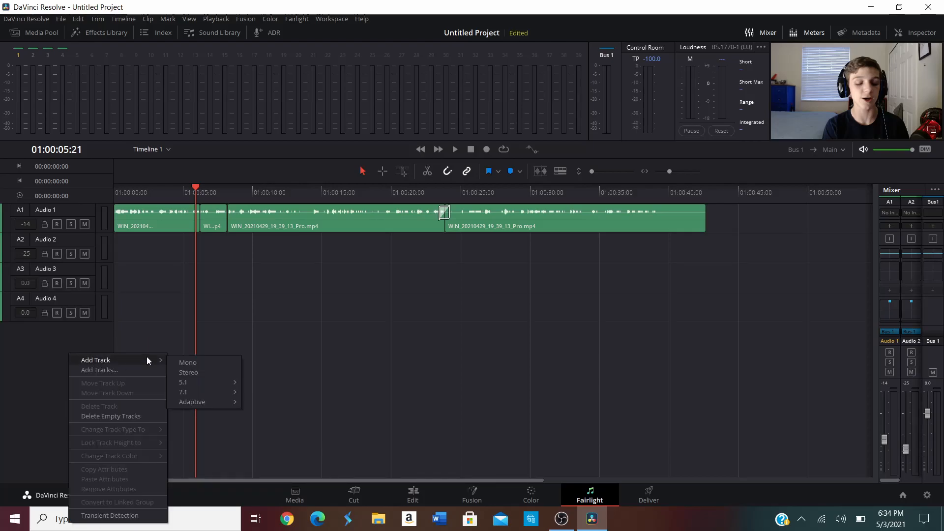
{"action": "left_click", "coordinate": [188, 363]}
{"action": "right_click", "coordinate": [71, 362]}
{"action": "mouse_move", "coordinate": [92, 371]}
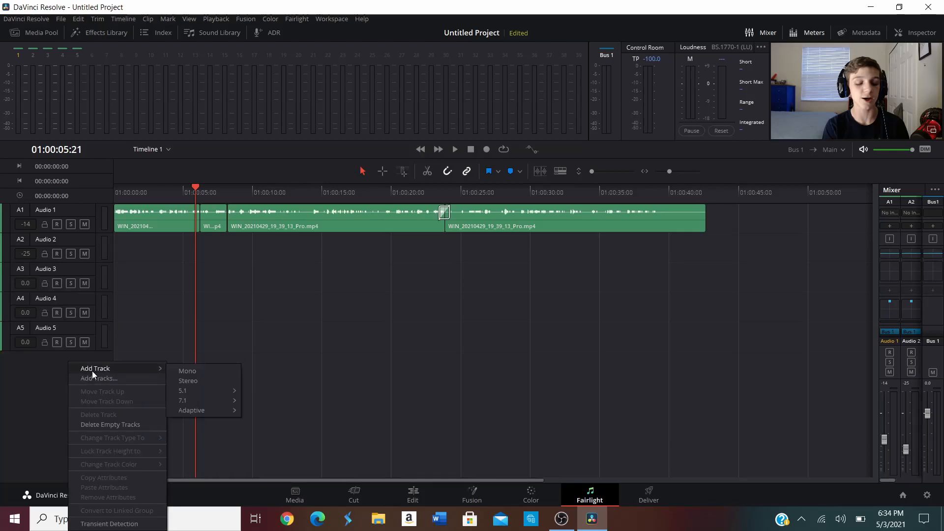
{"action": "left_click", "coordinate": [182, 373]}
{"action": "right_click", "coordinate": [45, 392]}
{"action": "mouse_move", "coordinate": [64, 236]}
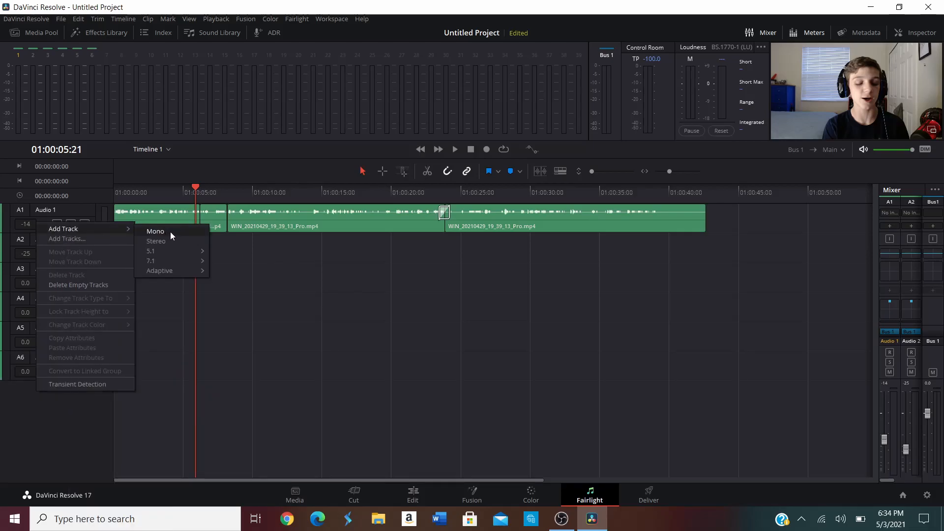
{"action": "left_click", "coordinate": [170, 234]}
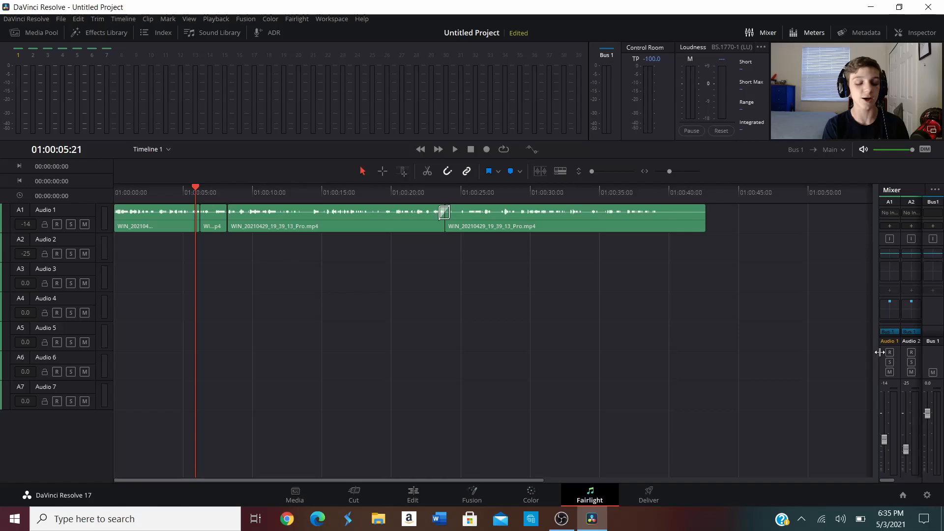
Widen the mixer to show all tracks and lower the volume of Audio 3 through Audio 7 to the minimum
{"action": "left_click_drag", "start_coordinate": [880, 352], "coordinate": [618, 363]}
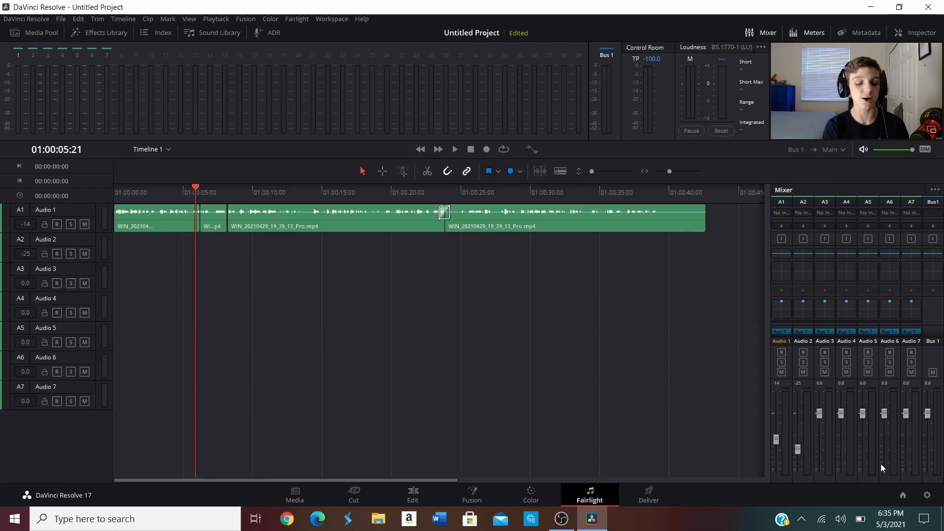
{"action": "left_click", "coordinate": [910, 415]}
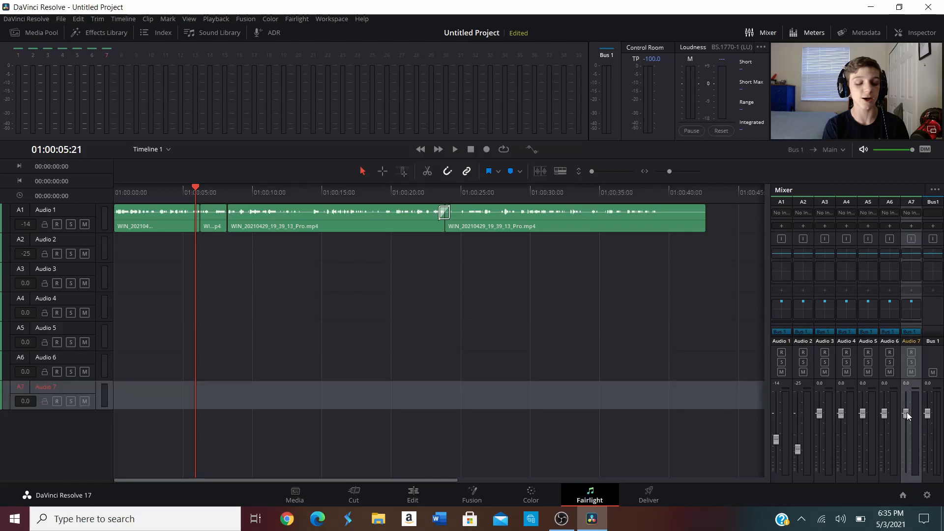
{"action": "left_click_drag", "start_coordinate": [907, 416], "coordinate": [907, 473]}
{"action": "left_click_drag", "start_coordinate": [884, 414], "coordinate": [884, 472]}
{"action": "left_click_drag", "start_coordinate": [862, 414], "coordinate": [841, 473]}
{"action": "left_click_drag", "start_coordinate": [820, 411], "coordinate": [804, 530]}
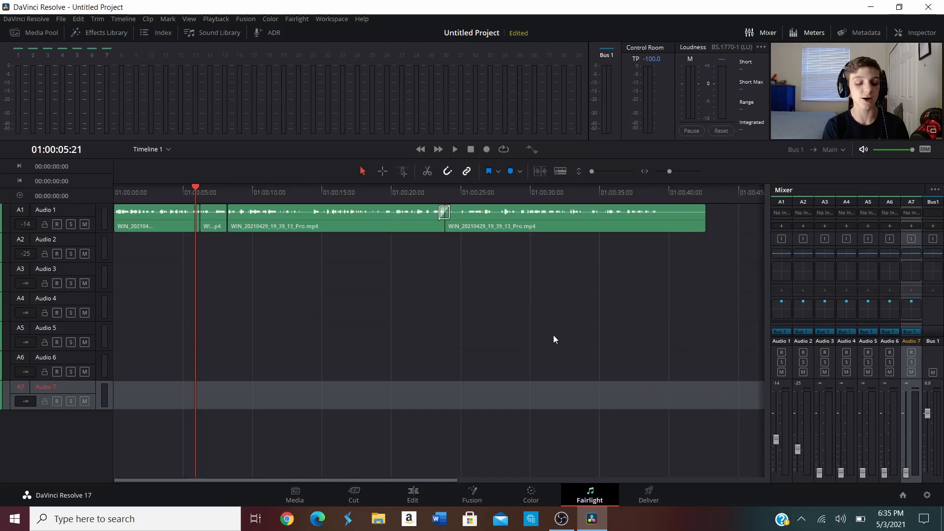
{"action": "left_click", "coordinate": [569, 279]}
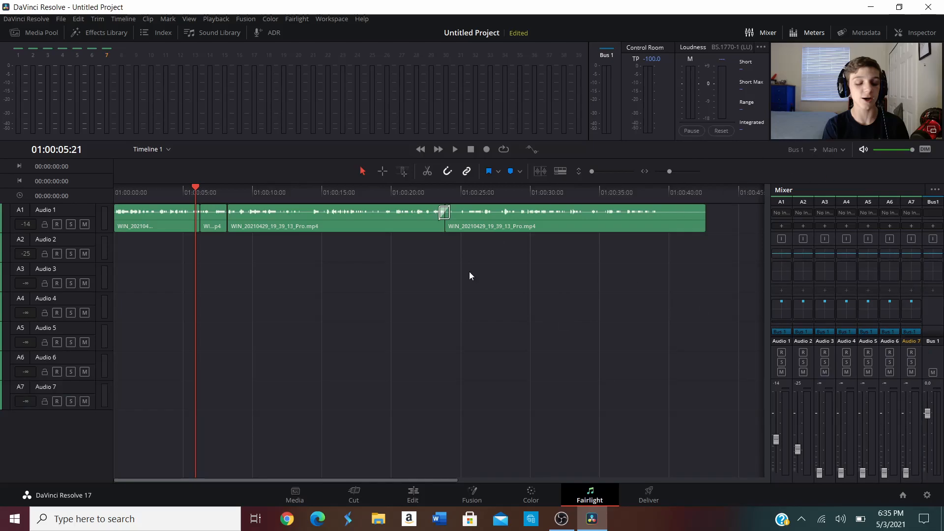
On the Cut page, import the No Copyright Music file into the media pool and place it at the start of the timeline
{"action": "key", "text": "shift+3"}
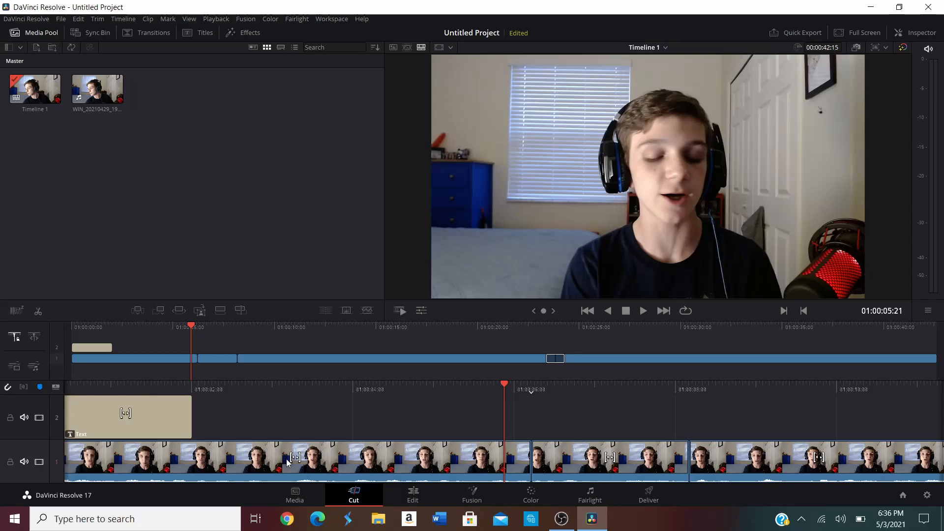
{"action": "right_click", "coordinate": [188, 119]}
{"action": "left_click", "coordinate": [243, 161]}
{"action": "right_click", "coordinate": [152, 190]}
{"action": "left_click", "coordinate": [200, 142]}
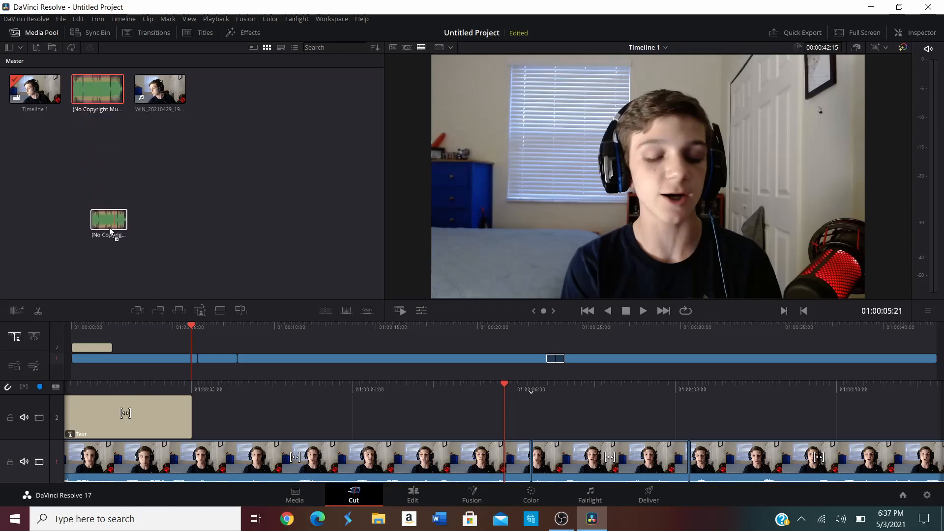
{"action": "left_click_drag", "start_coordinate": [81, 329], "coordinate": [73, 367]}
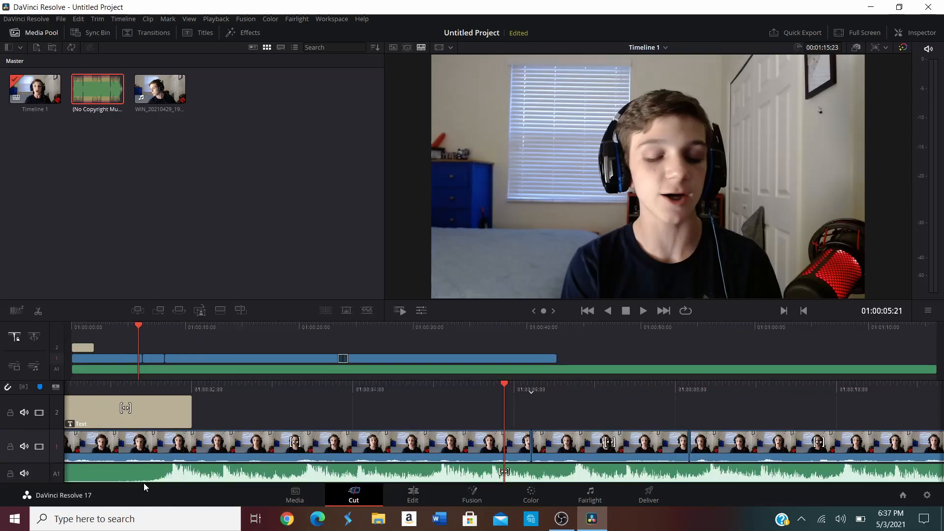
Play the opening of the timeline to hear the background music together with the speech
{"action": "left_click_drag", "start_coordinate": [381, 388], "coordinate": [583, 405]}
{"action": "key", "text": "space"}
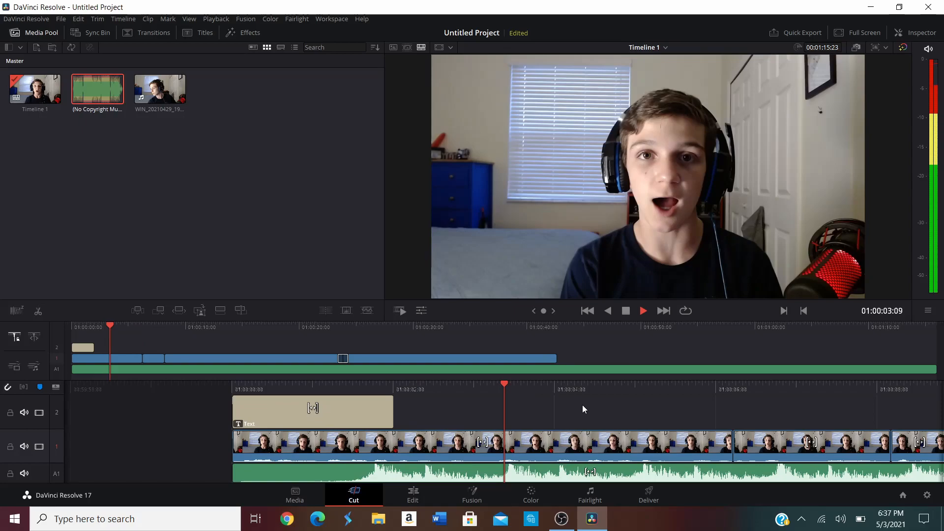
{"action": "key", "text": "space"}
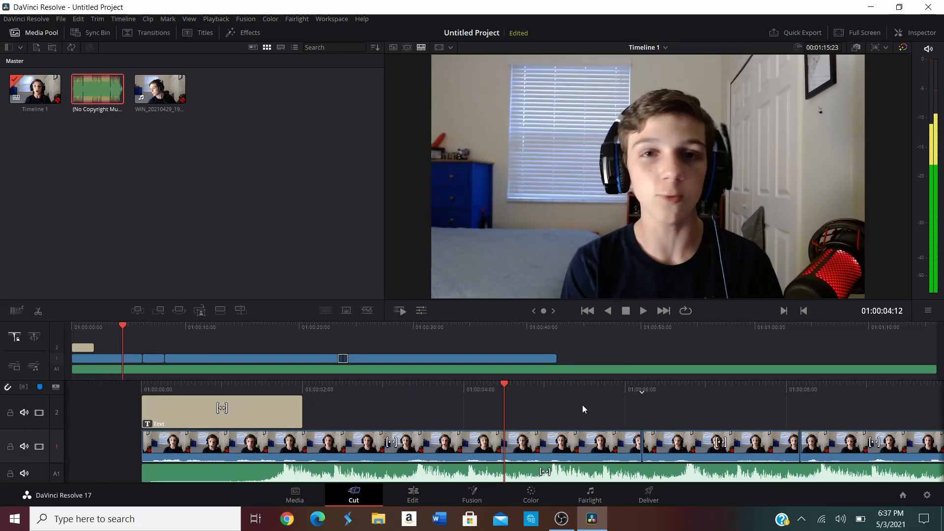
{"action": "key", "text": "Right"}
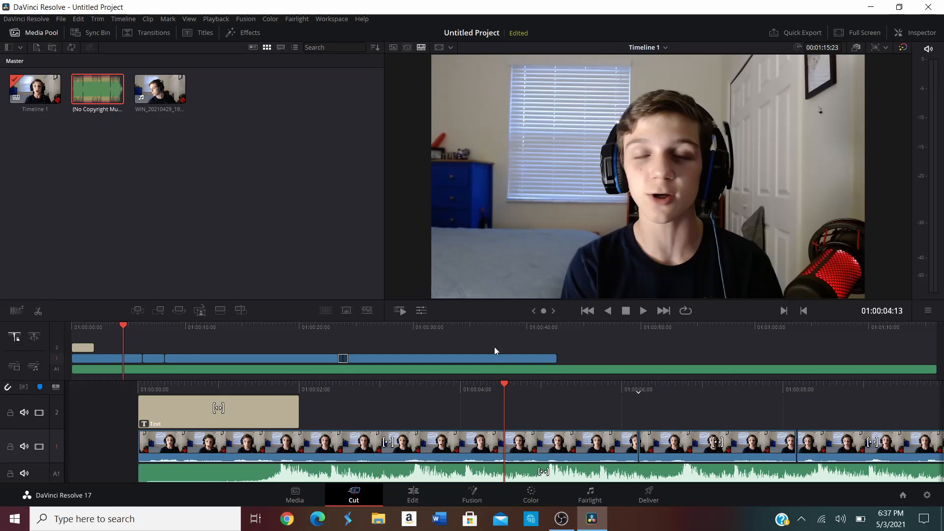
Widen the Fairlight mixer to show the Audio 8 music track and play the mix to judge its loudness
{"action": "left_click", "coordinate": [595, 497]}
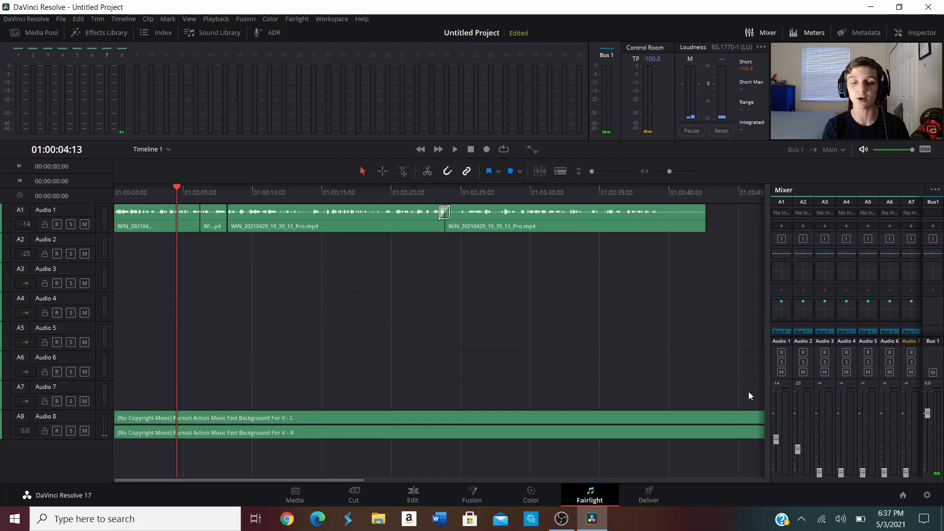
{"action": "left_click_drag", "start_coordinate": [769, 364], "coordinate": [546, 369]}
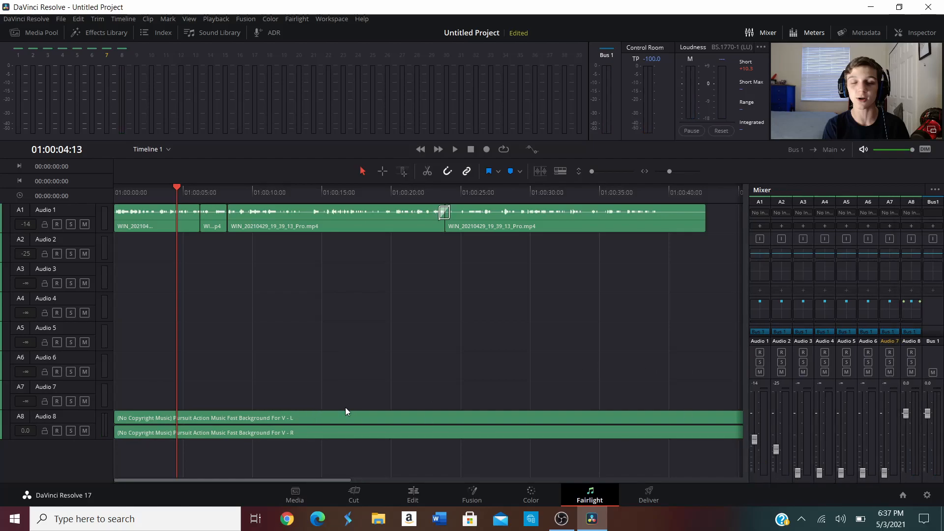
{"action": "key", "text": "space"}
{"action": "key", "text": "space"}
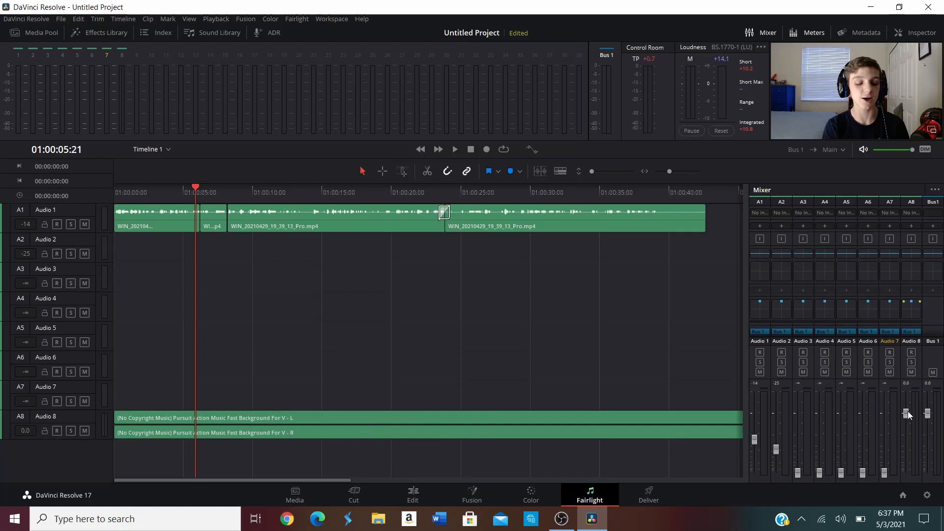
Set the Audio 8 music volume to -30 and the Audio 1 volume to -0.7, then play the mix to check the balance
{"action": "left_click_drag", "start_coordinate": [907, 415], "coordinate": [908, 455]}
{"action": "left_click_drag", "start_coordinate": [755, 439], "coordinate": [756, 418]}
{"action": "key", "text": "space"}
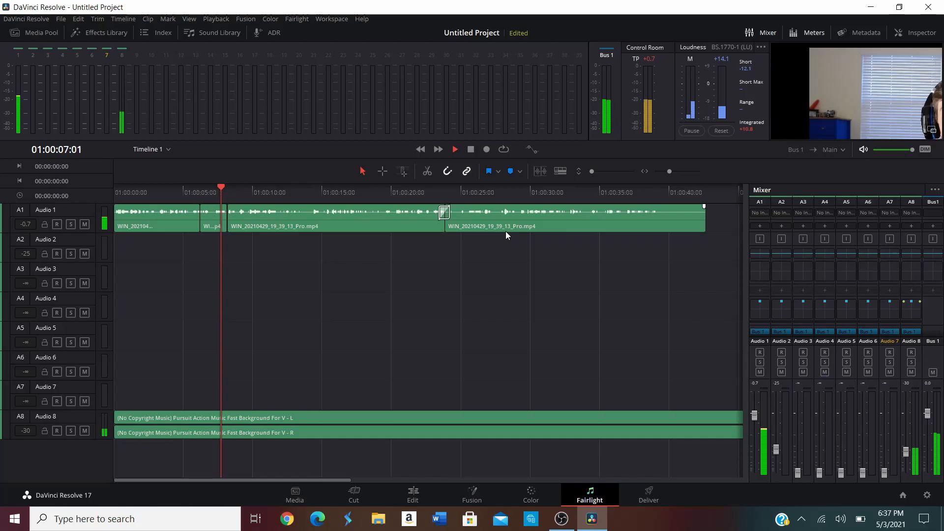
{"action": "key", "text": "space"}
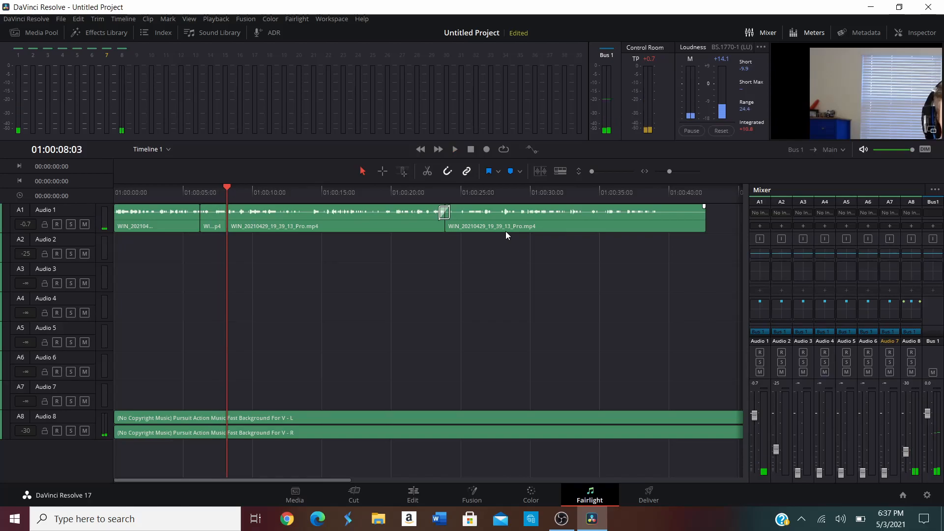
On the Deliver page, set the render filename to "UNTILED 2"
{"action": "left_click", "coordinate": [353, 494]}
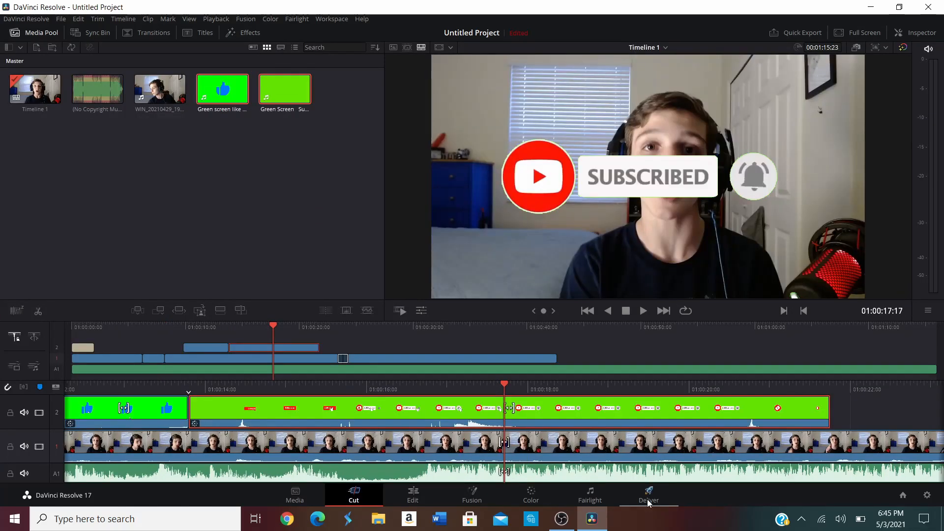
{"action": "left_click", "coordinate": [647, 499]}
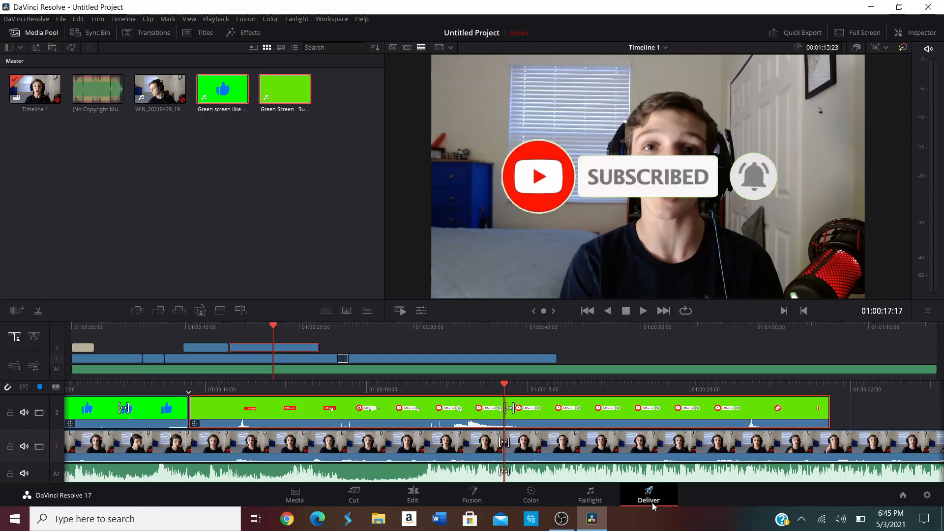
{"action": "type", "text": "UN"}
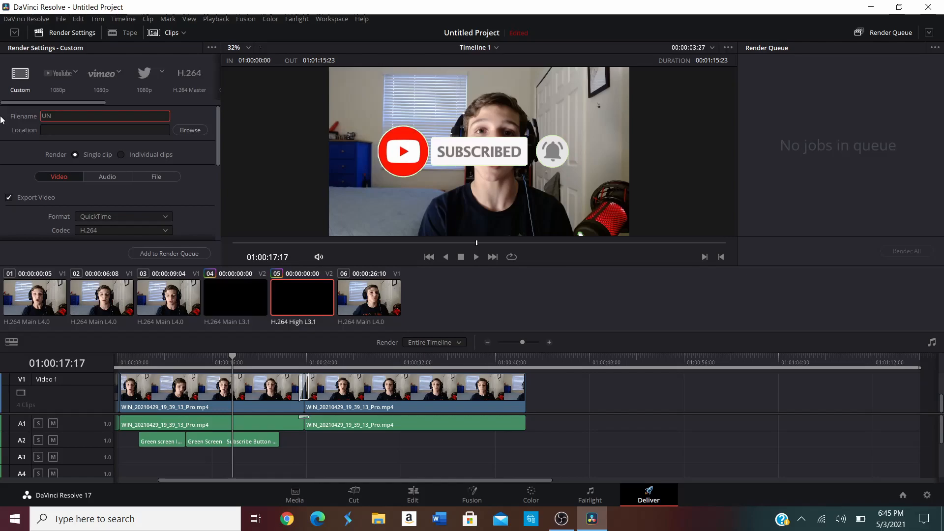
{"action": "type", "text": "TILED 2"}
{"action": "key", "text": "Tab"}
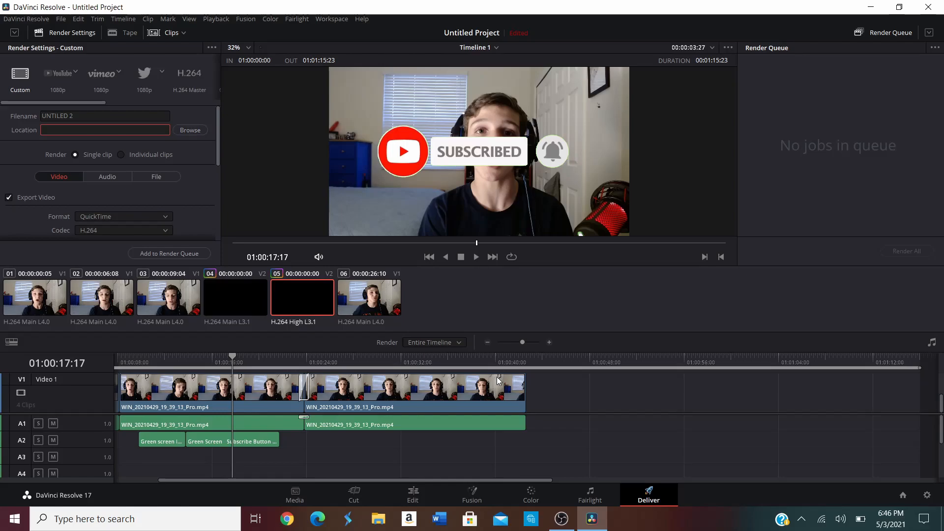
Apply the YouTube 1080p render preset and set its format to MP4
{"action": "left_click", "coordinate": [63, 77]}
{"action": "scroll", "coordinate": [141, 154], "scroll_direction": "down", "scroll_amount": 3}
{"action": "left_click", "coordinate": [119, 144]}
{"action": "left_click", "coordinate": [94, 156]}
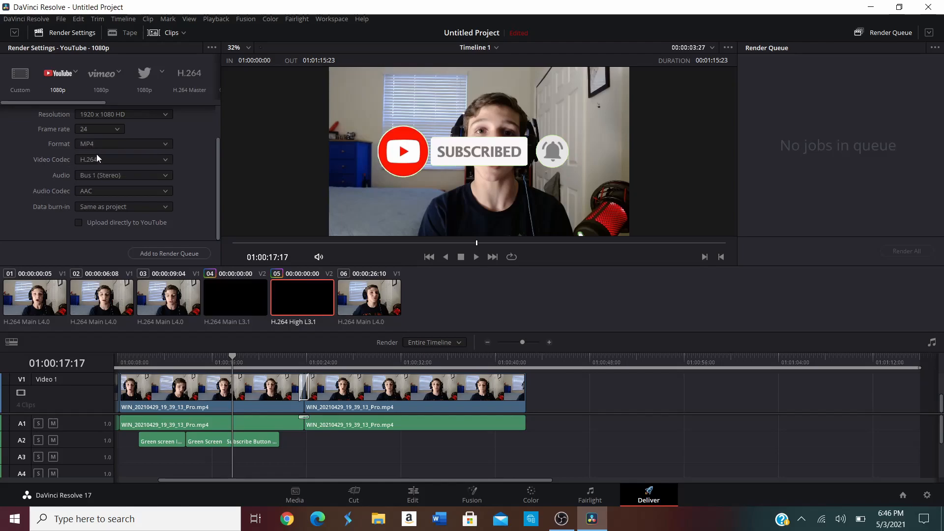
Specify the save location for the rendered video
{"action": "scroll", "coordinate": [142, 182], "scroll_direction": "up", "scroll_amount": 2}
{"action": "left_click", "coordinate": [166, 130]}
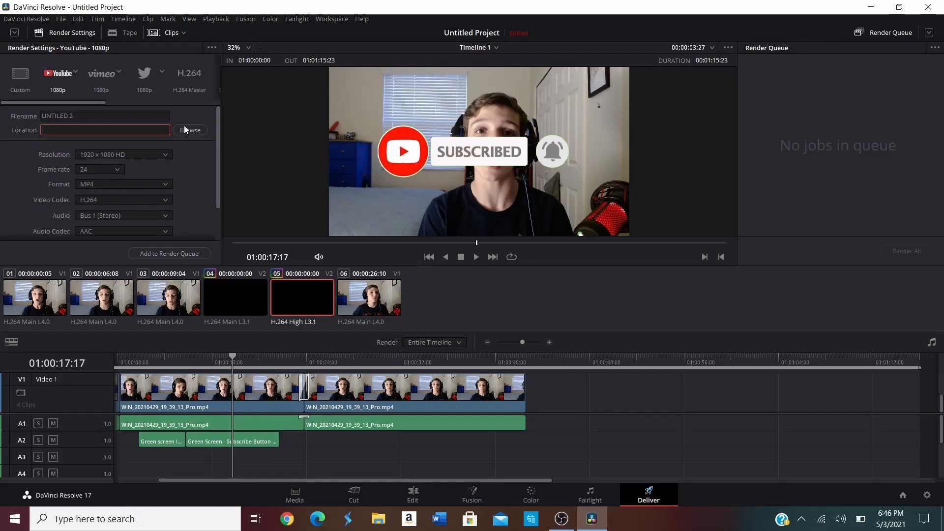